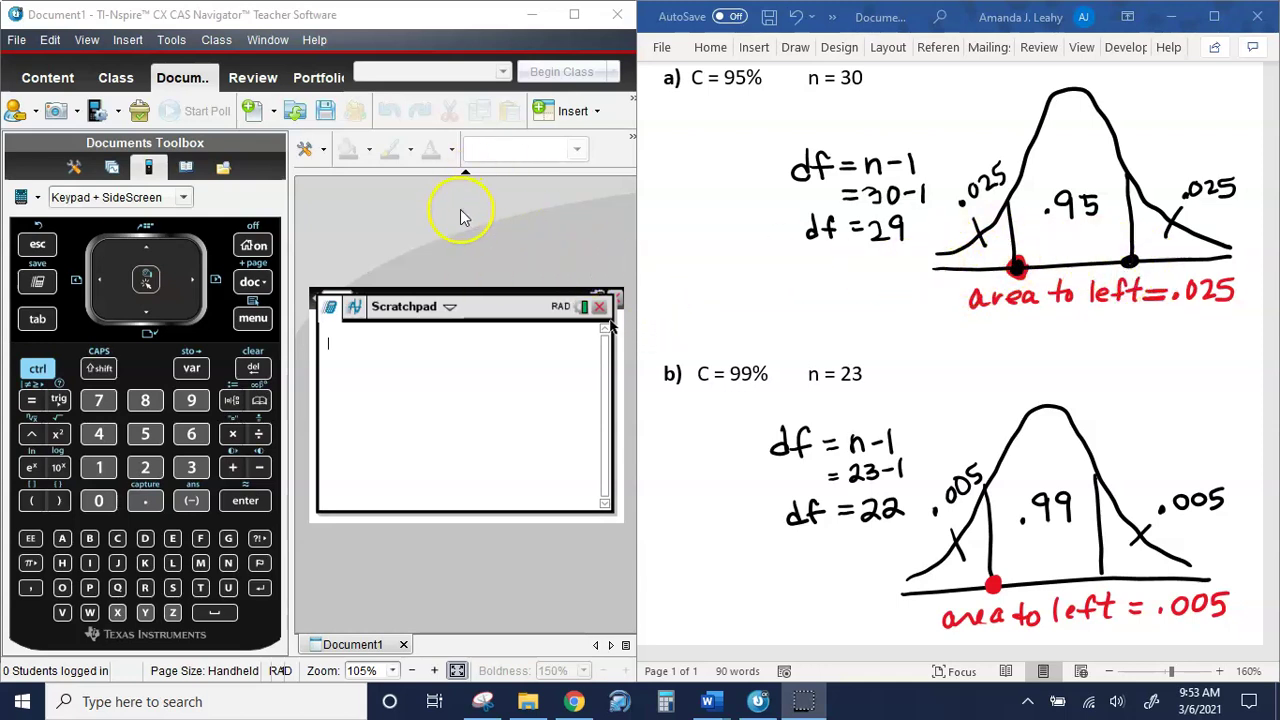
Open the Inverse t function from the Statistics > Distributions menu.
{"action": "left_click", "coordinate": [253, 320]}
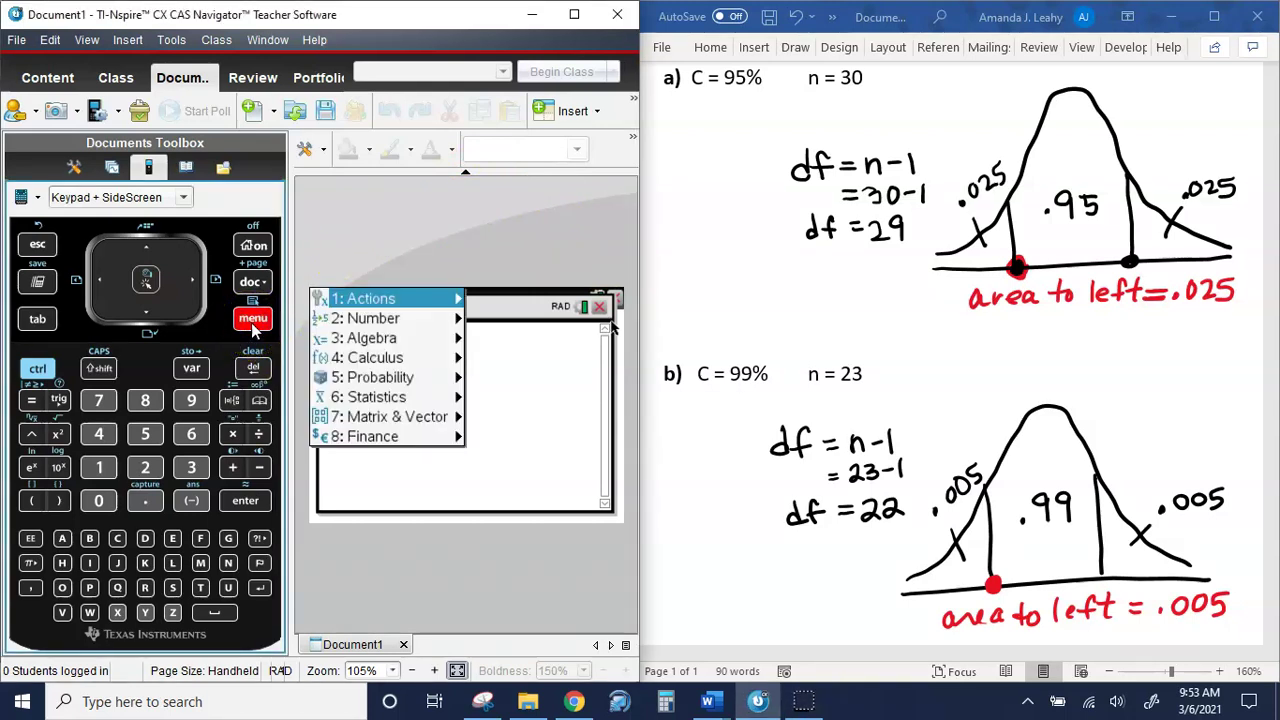
{"action": "left_click", "coordinate": [193, 434]}
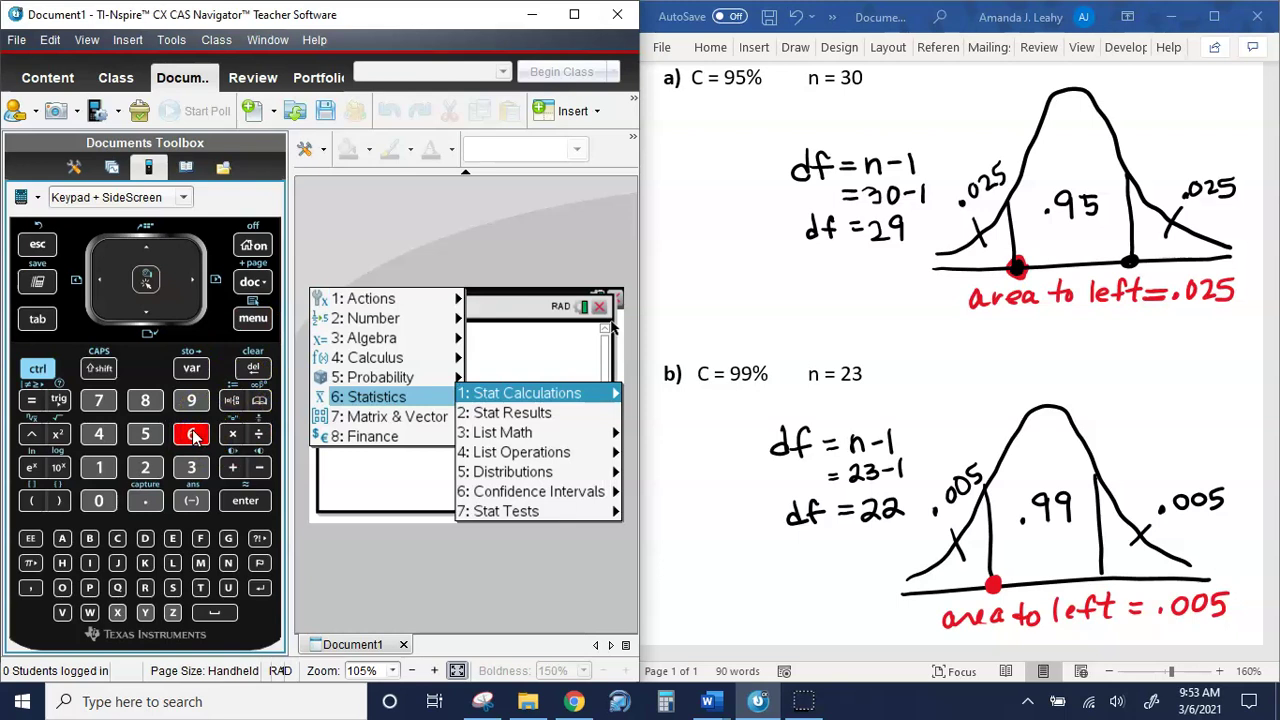
{"action": "left_click", "coordinate": [145, 434]}
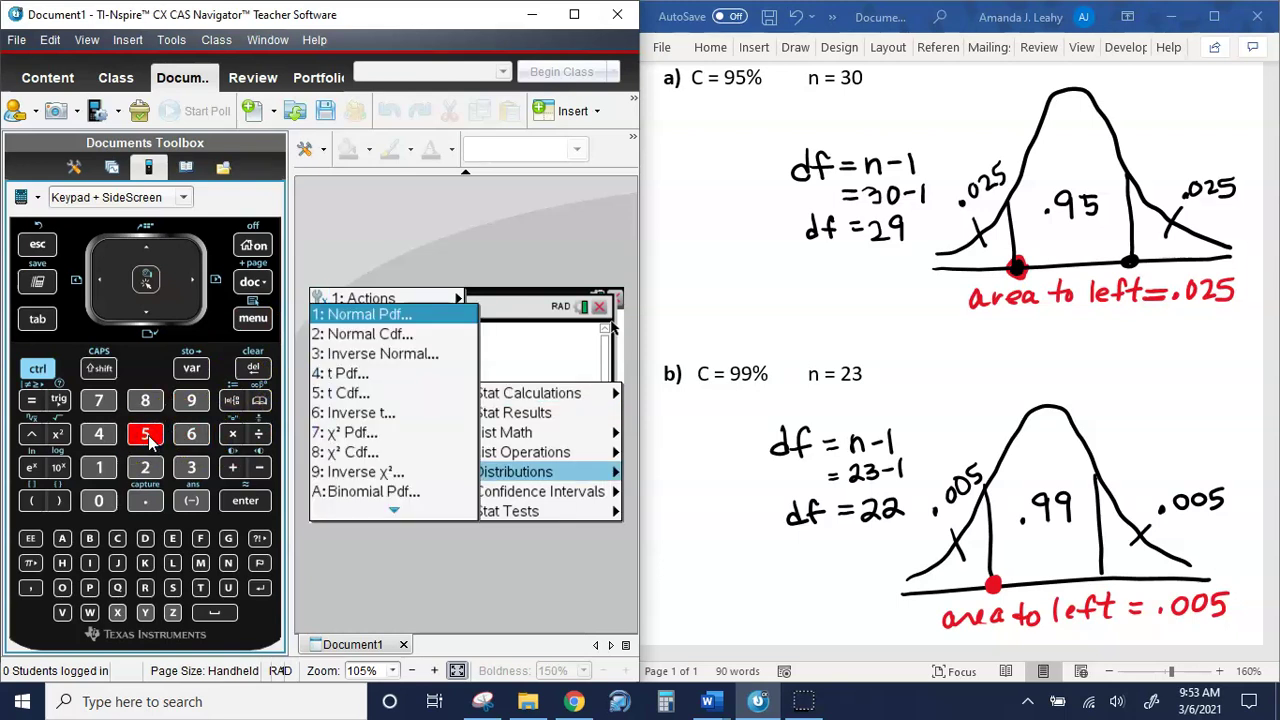
{"action": "left_click", "coordinate": [184, 438]}
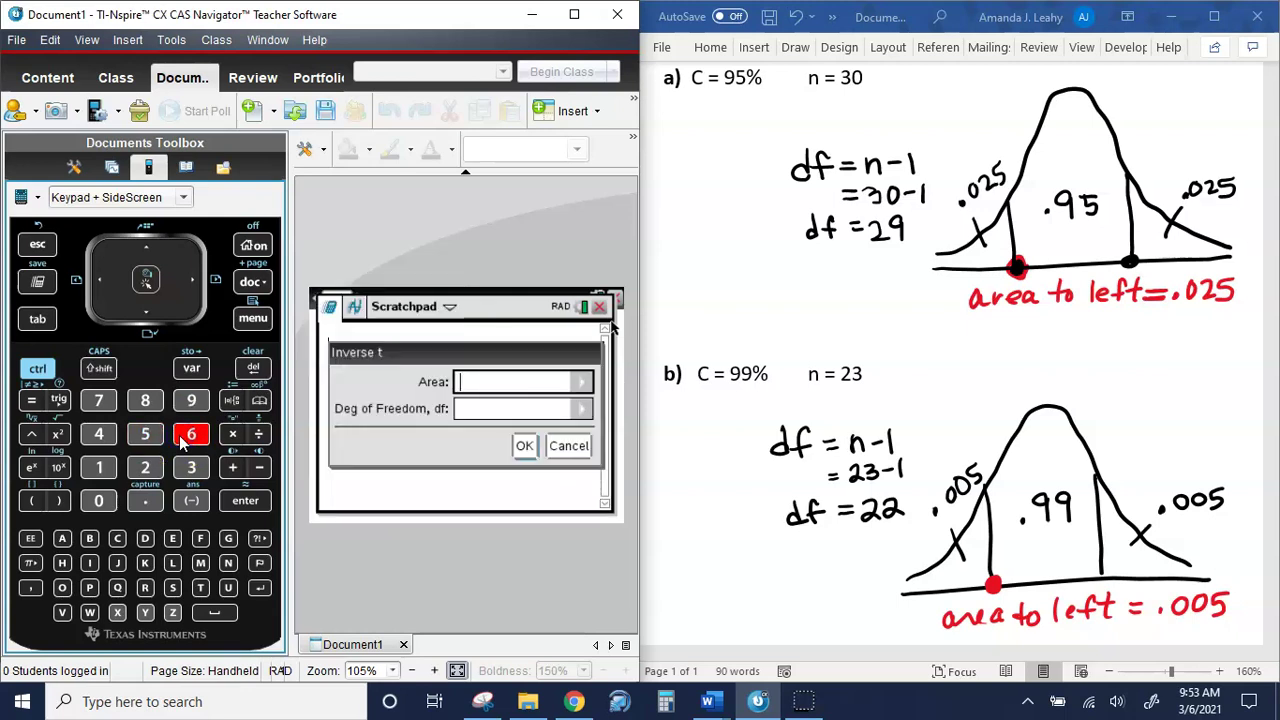
Enter area .025 and df 29 to get invt(0.025,29) = -2.04523.
{"action": "left_click", "coordinate": [145, 500]}
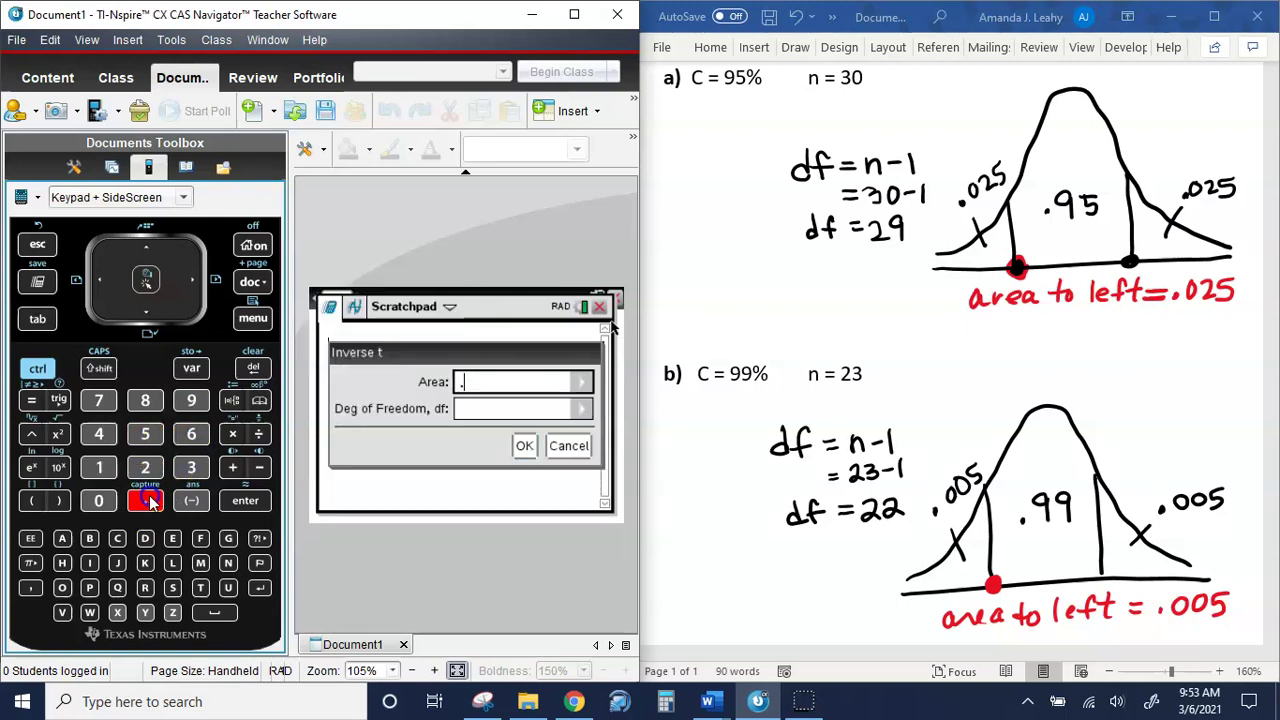
{"action": "left_click", "coordinate": [100, 501]}
{"action": "left_click", "coordinate": [145, 467]}
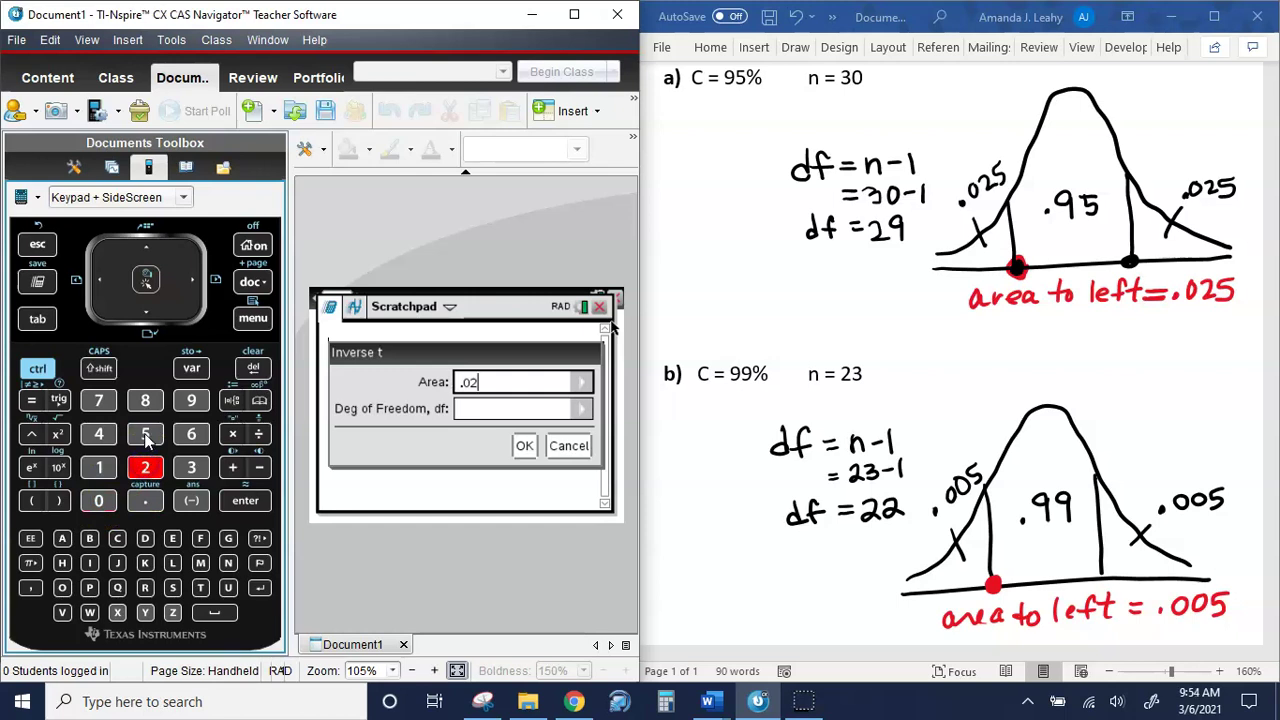
{"action": "left_click", "coordinate": [146, 435]}
{"action": "left_click", "coordinate": [37, 320]}
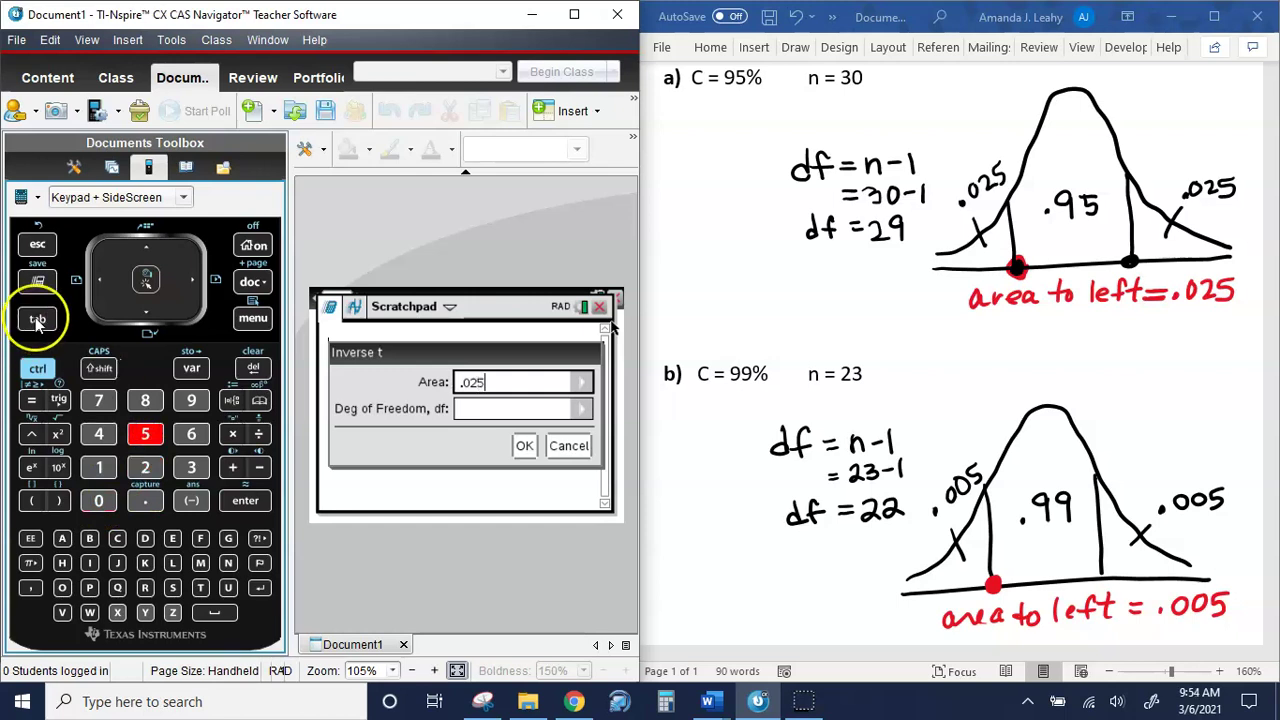
{"action": "left_click", "coordinate": [37, 320]}
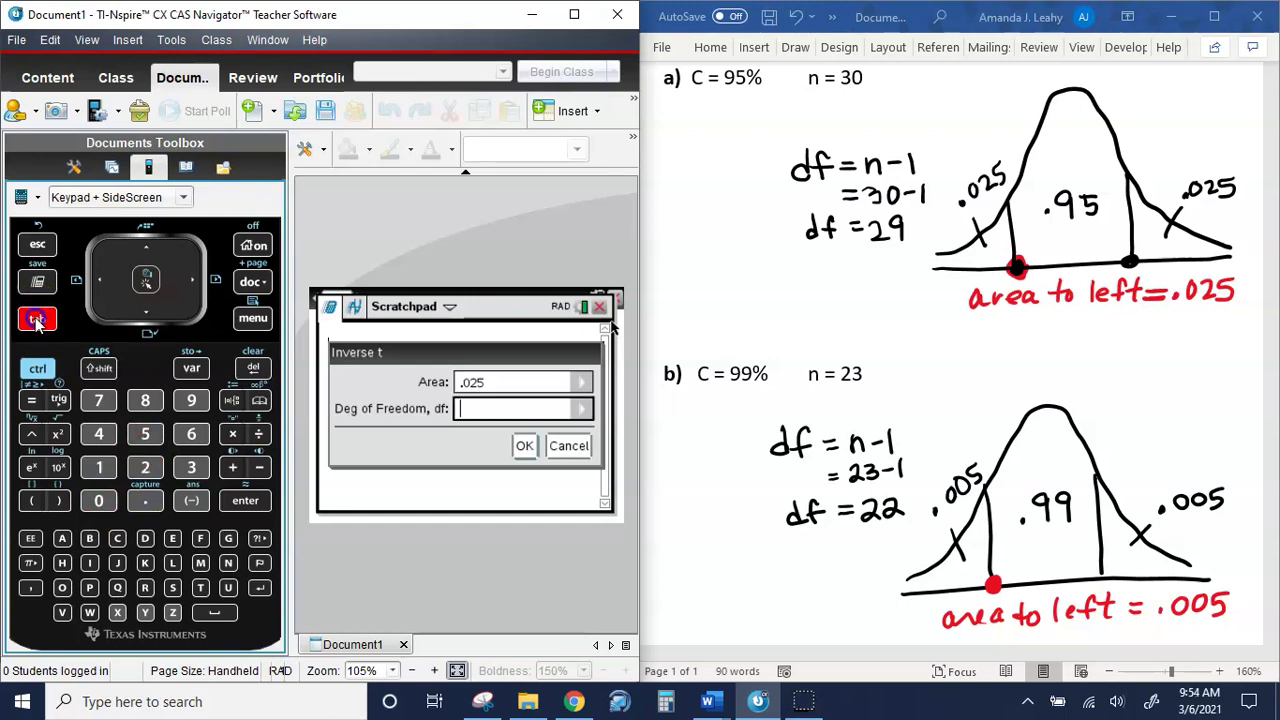
{"action": "left_click", "coordinate": [145, 467]}
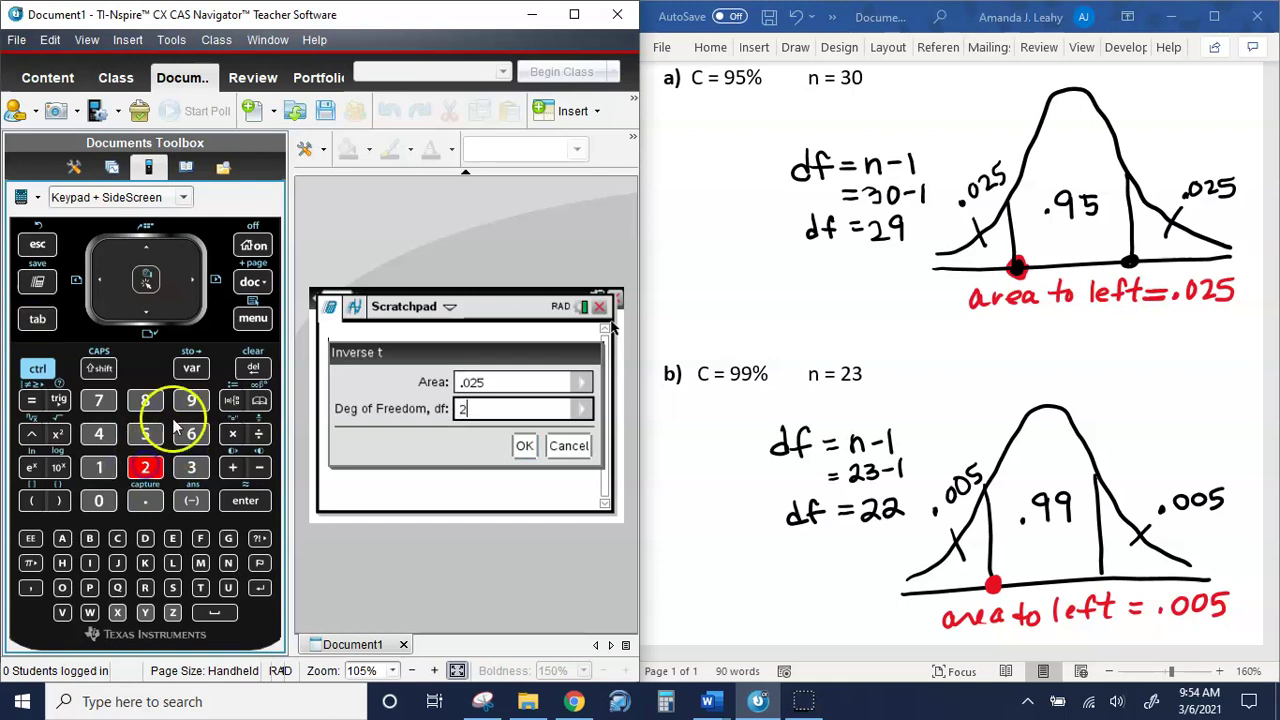
{"action": "left_click", "coordinate": [191, 400]}
{"action": "left_click", "coordinate": [245, 500]}
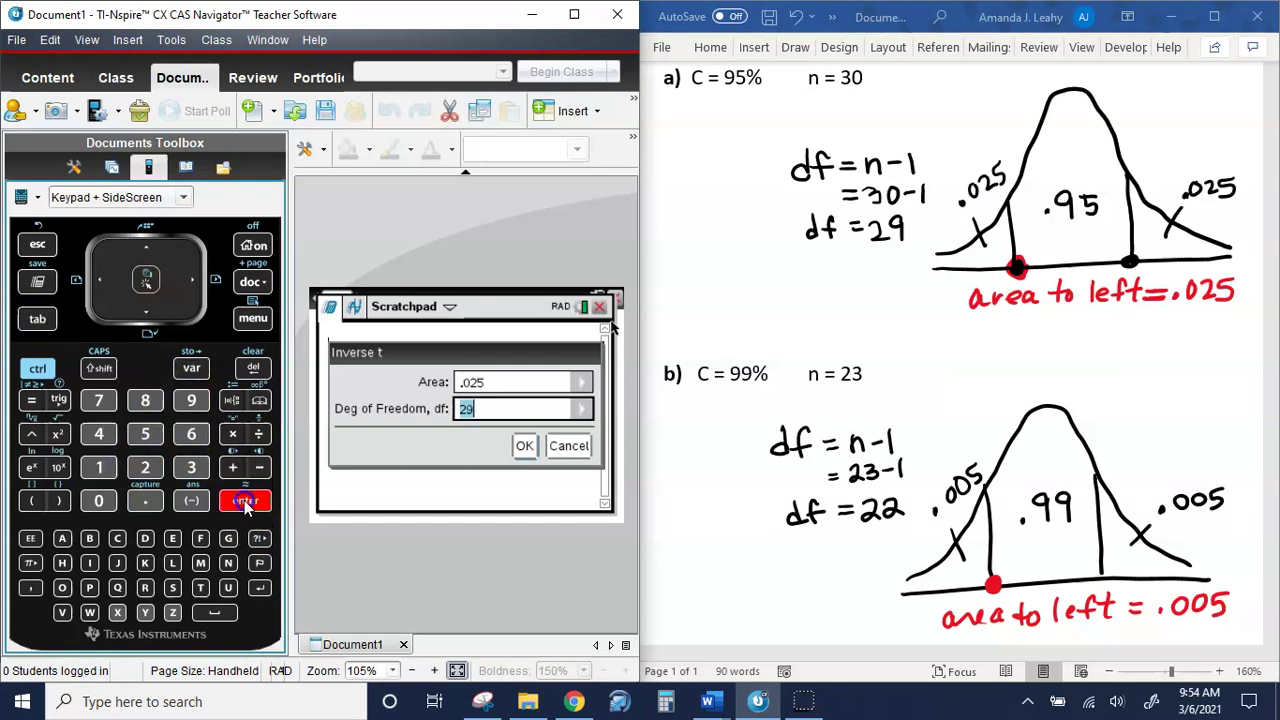
{"action": "left_click", "coordinate": [245, 501]}
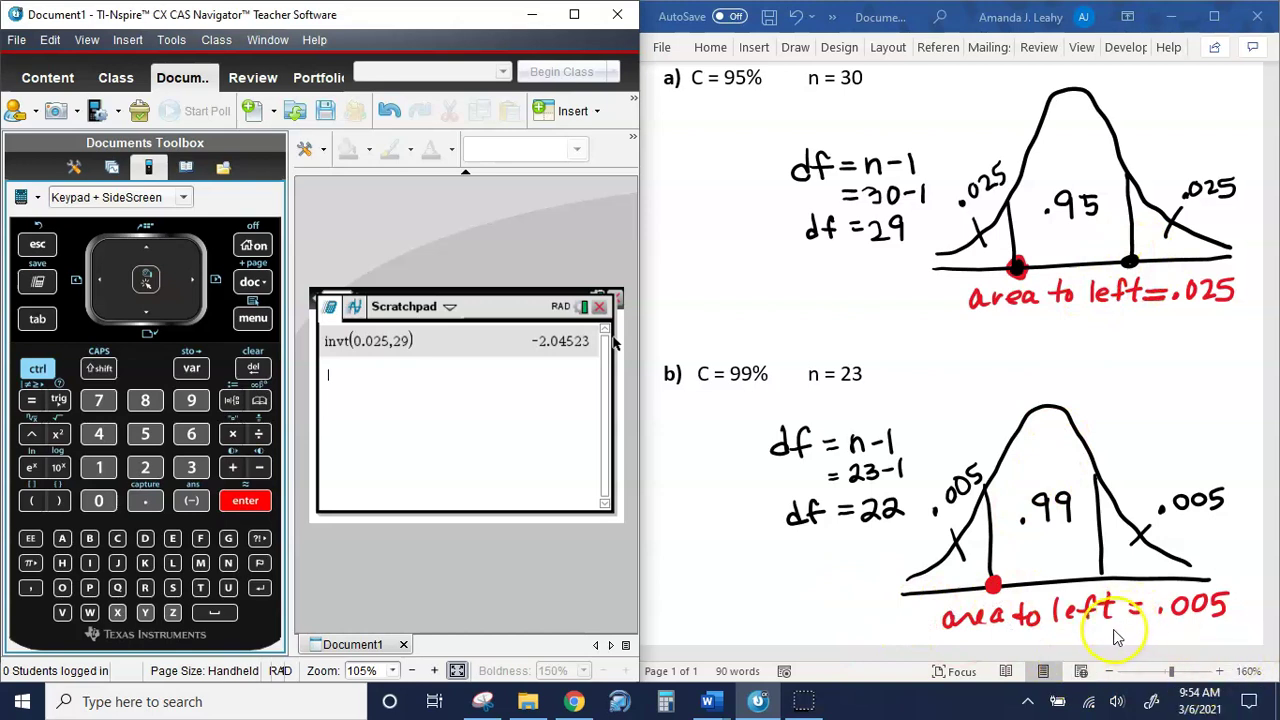
{"action": "left_click", "coordinate": [997, 655]}
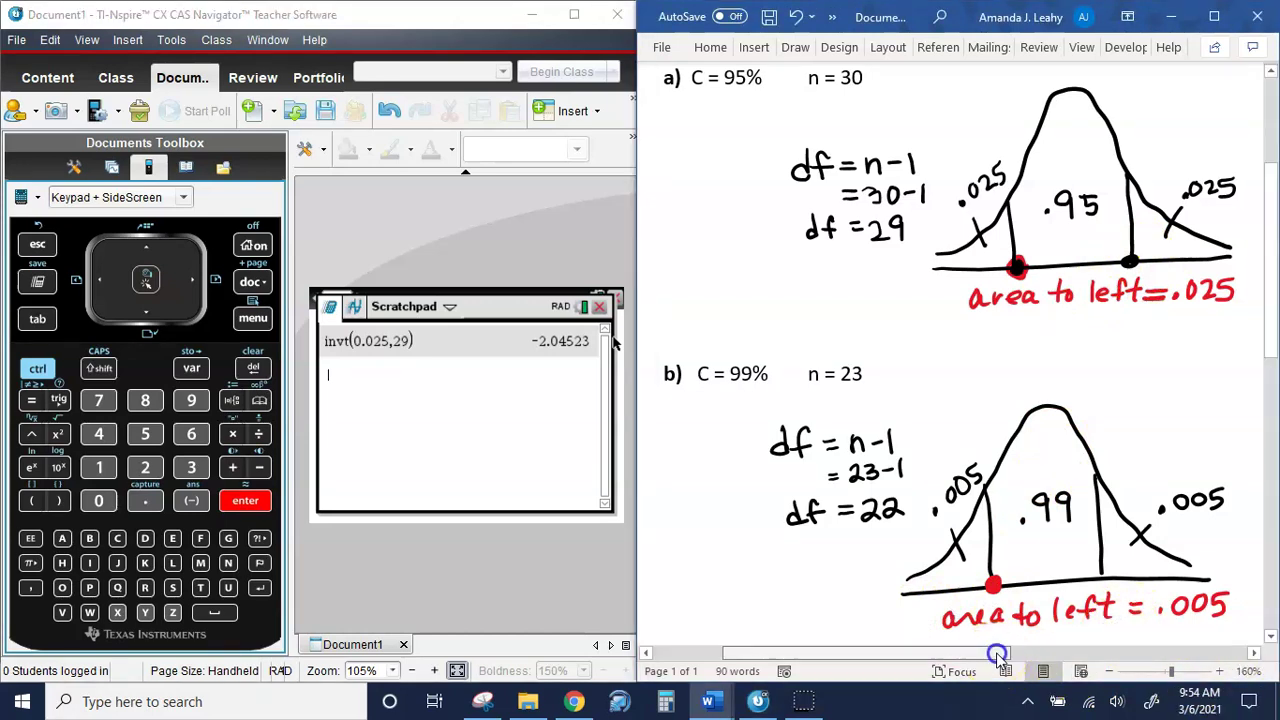
Scroll the Word notes to the t-values for 29 and 22 df, then list open Word documents.
{"action": "left_click_drag", "start_coordinate": [997, 655], "coordinate": [1192, 664]}
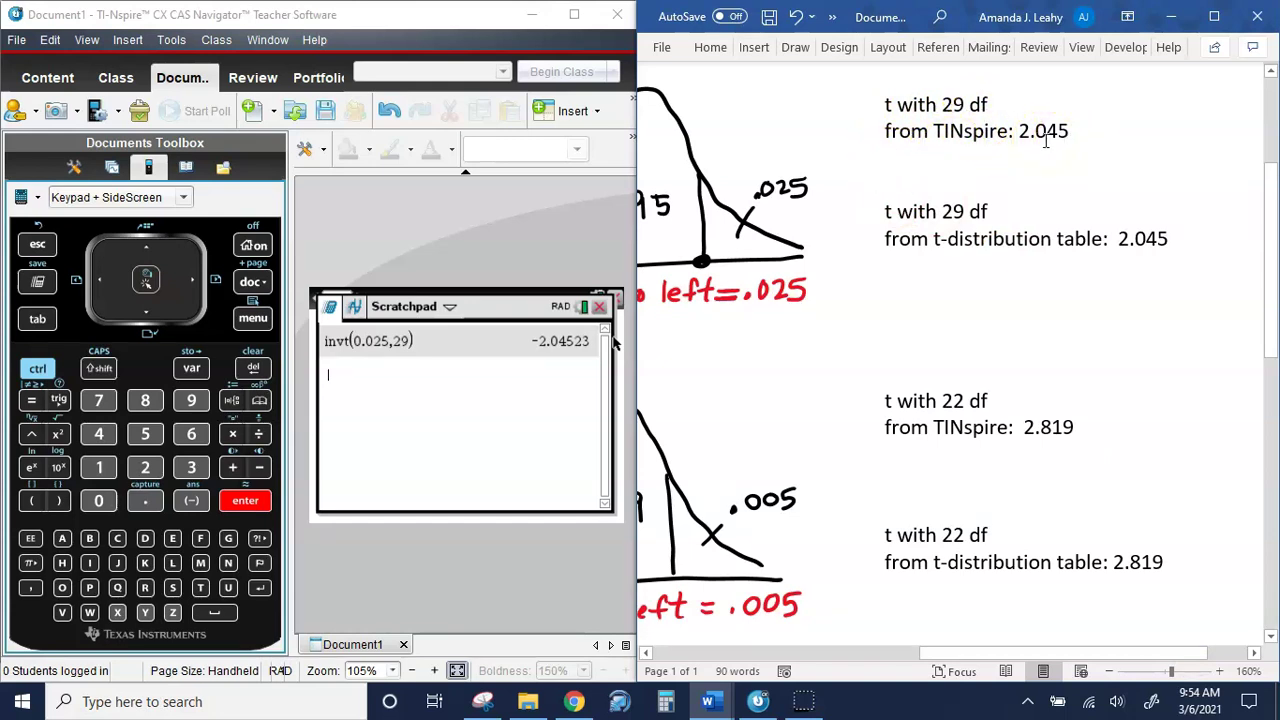
{"action": "left_click", "coordinate": [756, 702]}
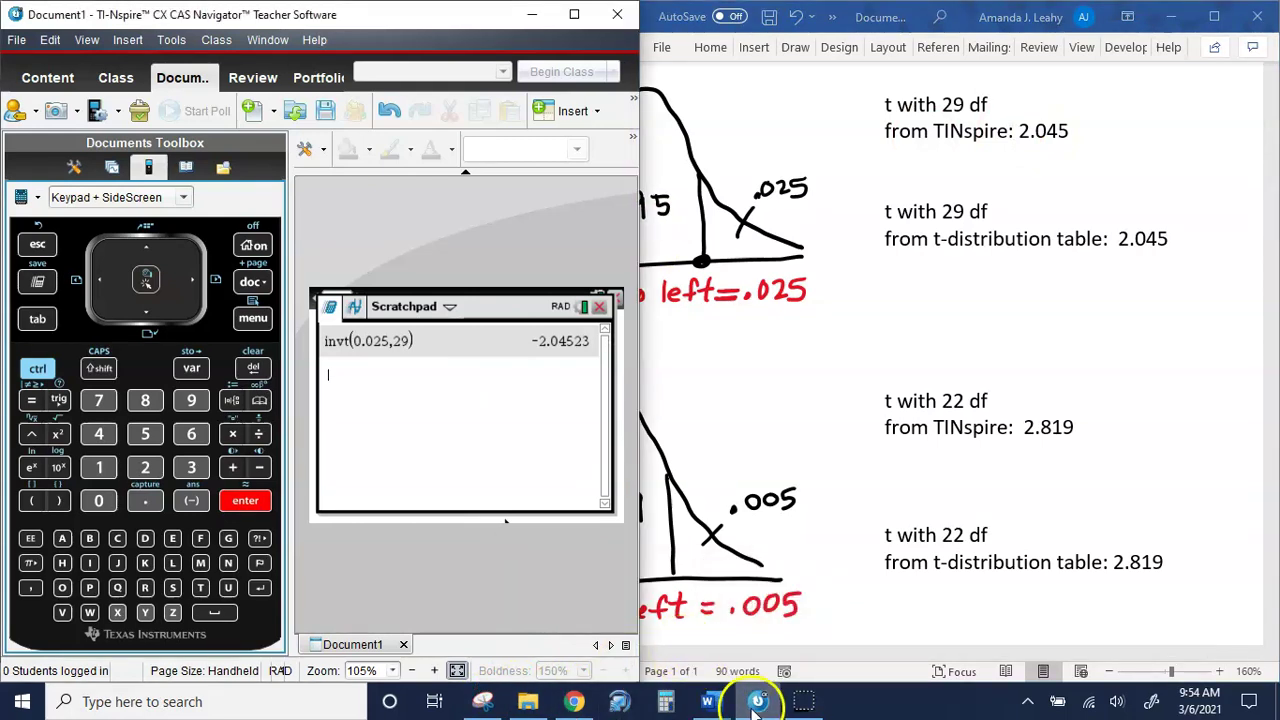
{"action": "left_click", "coordinate": [706, 700]}
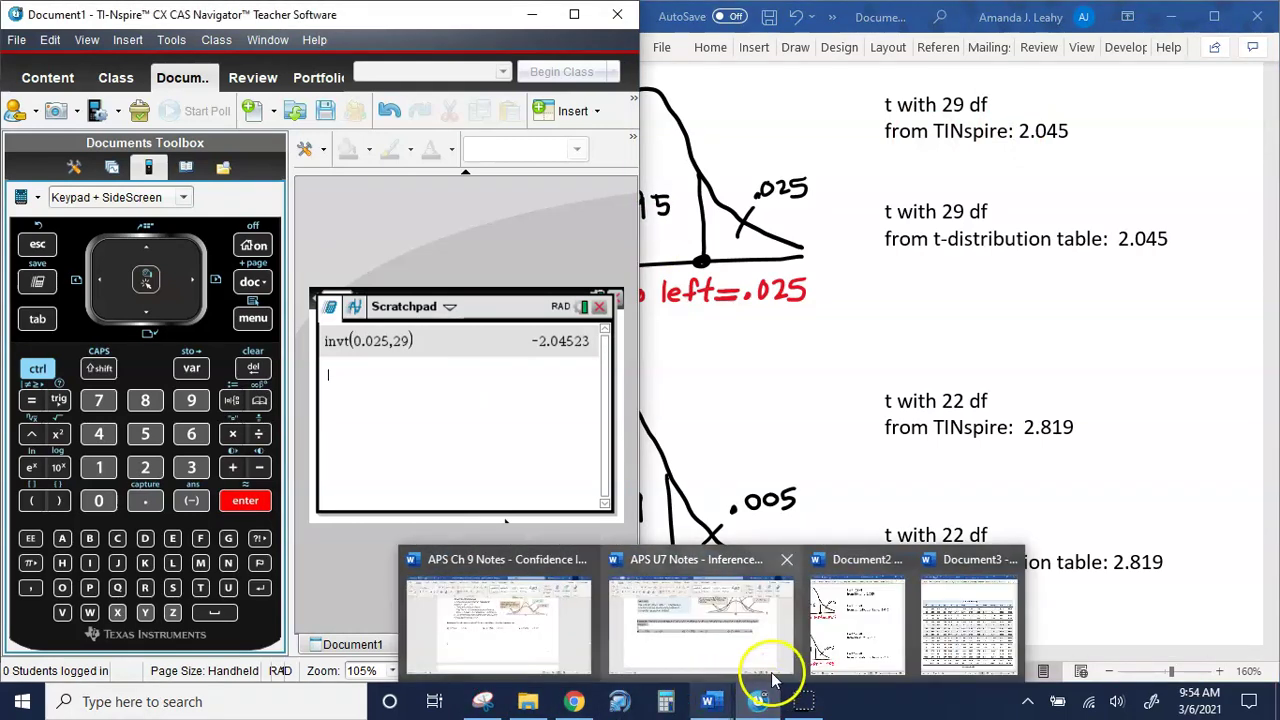
Switch to the t-table document and highlight the .025 column and df 29 row in yellow.
{"action": "left_click", "coordinate": [752, 704]}
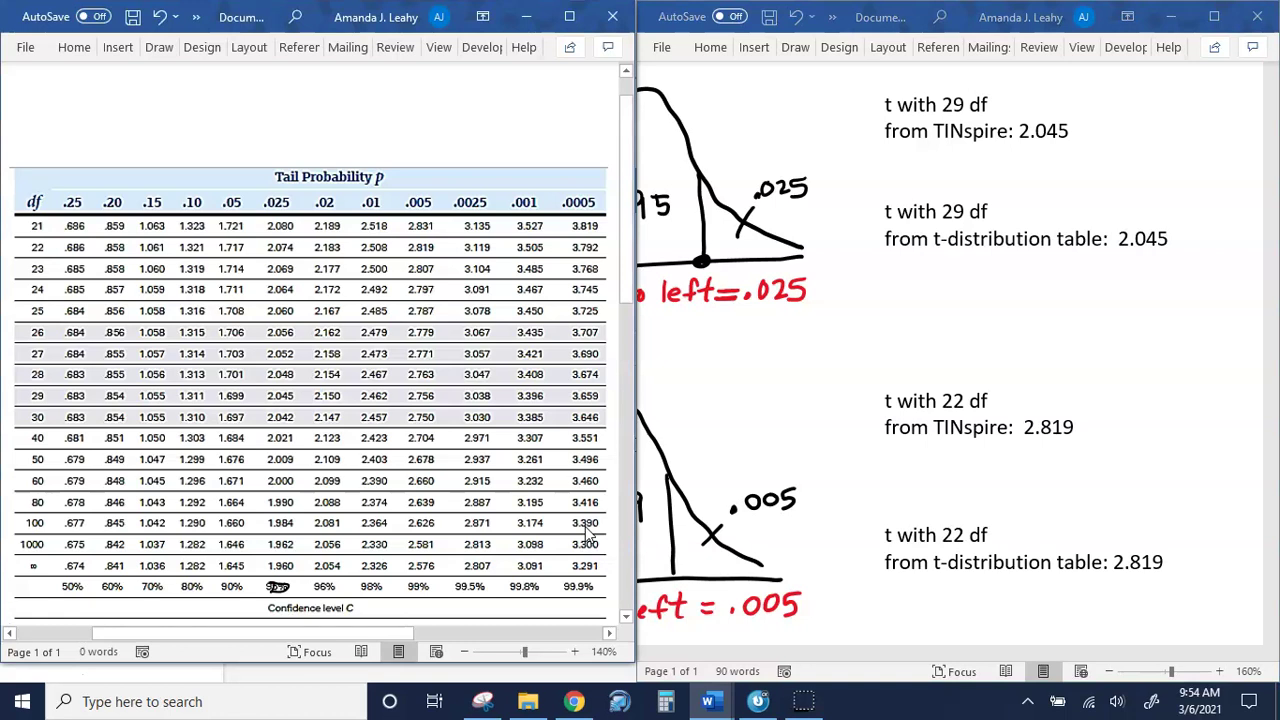
{"action": "left_click", "coordinate": [159, 47]}
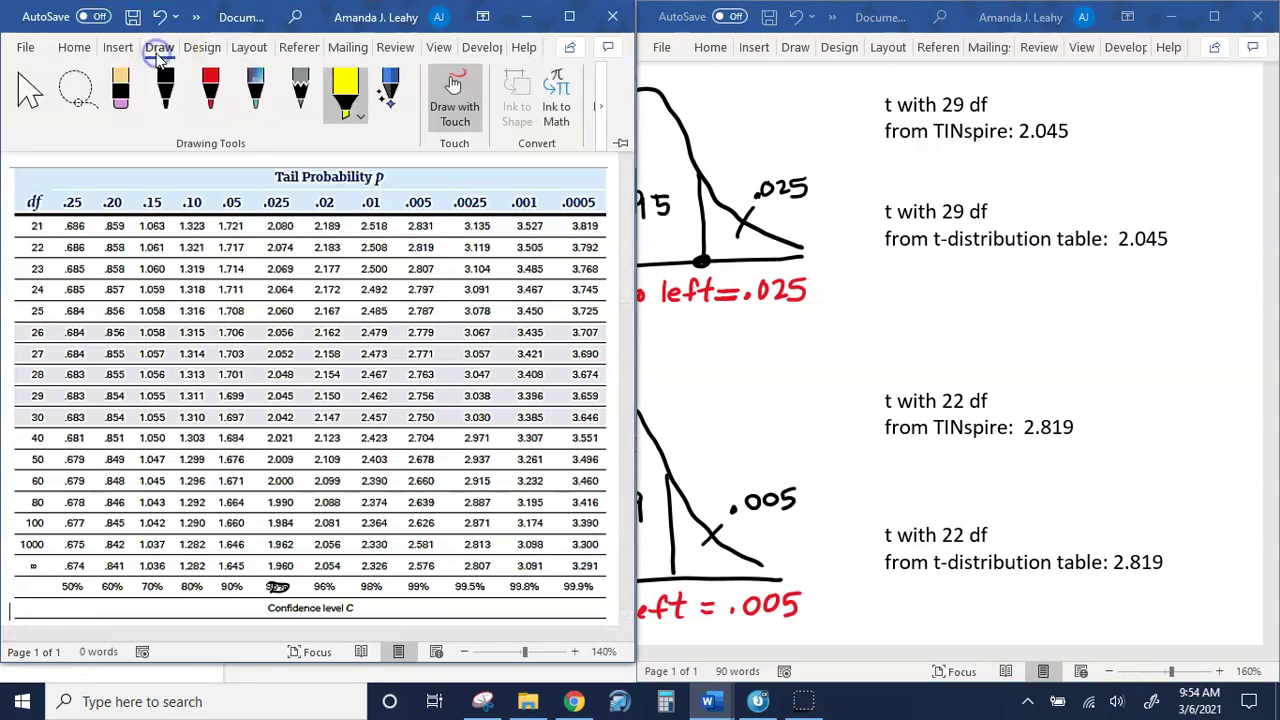
{"action": "left_click", "coordinate": [345, 88]}
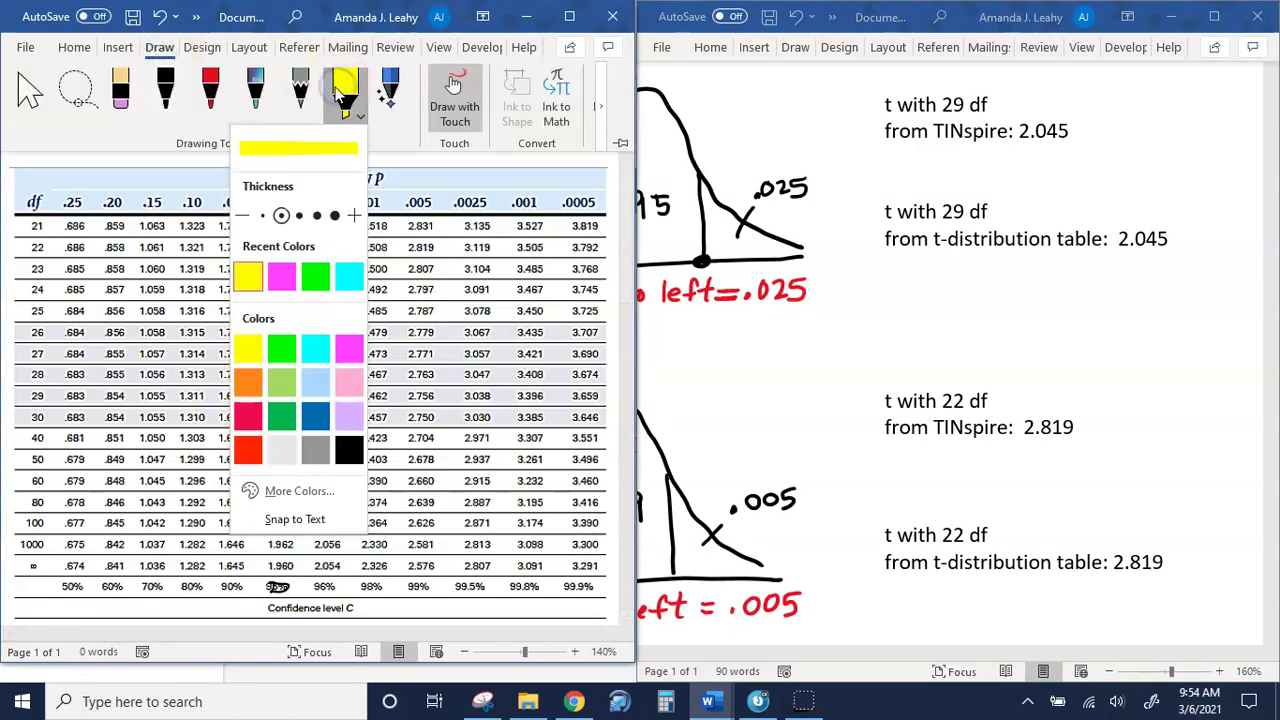
{"action": "left_click", "coordinate": [248, 278]}
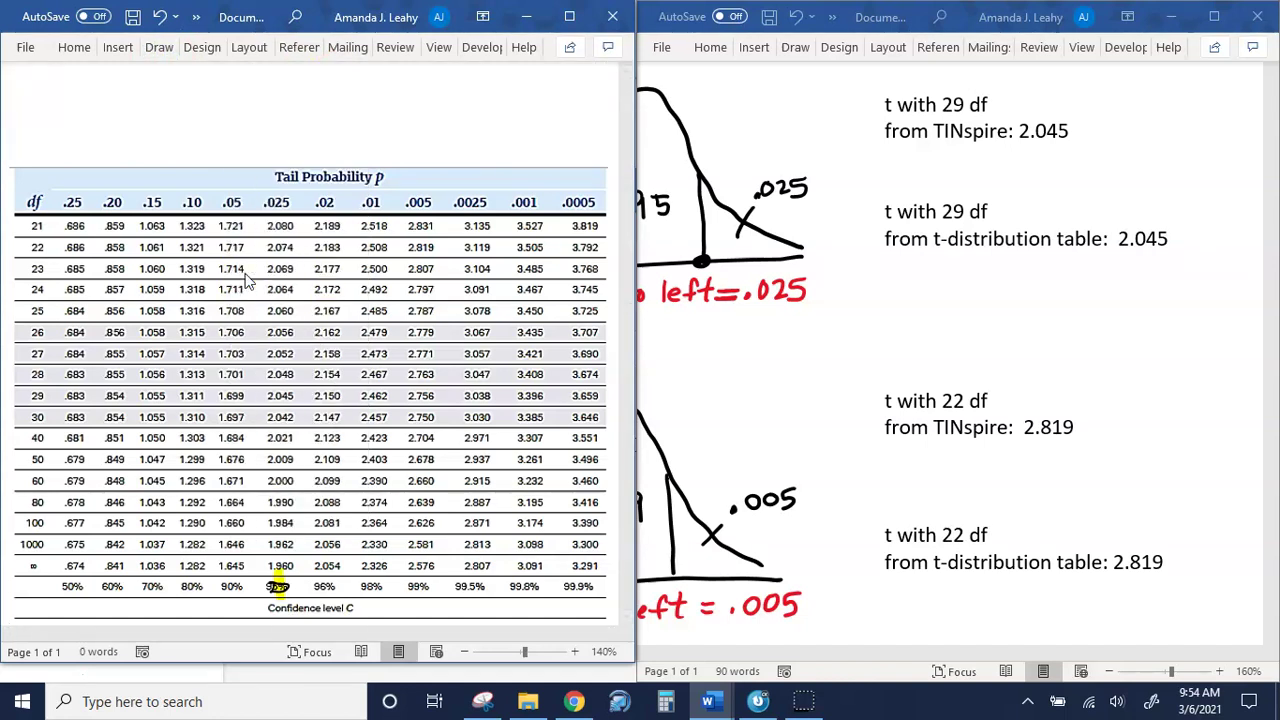
{"action": "mouse_move", "coordinate": [285, 460]}
{"action": "left_mouse_down"}
{"action": "mouse_move", "coordinate": [285, 590]}
{"action": "mouse_move", "coordinate": [282, 326]}
{"action": "mouse_move", "coordinate": [272, 595]}
{"action": "left_mouse_up"}
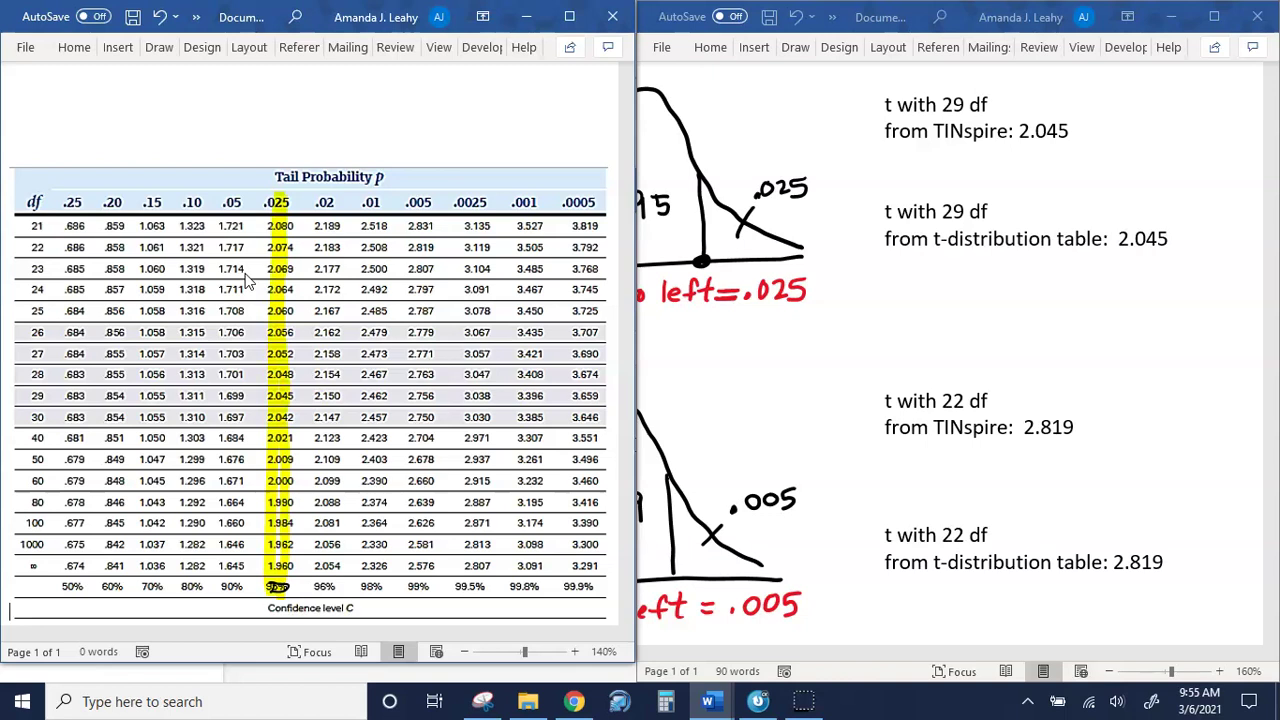
{"action": "left_click_drag", "start_coordinate": [24, 394], "coordinate": [318, 395]}
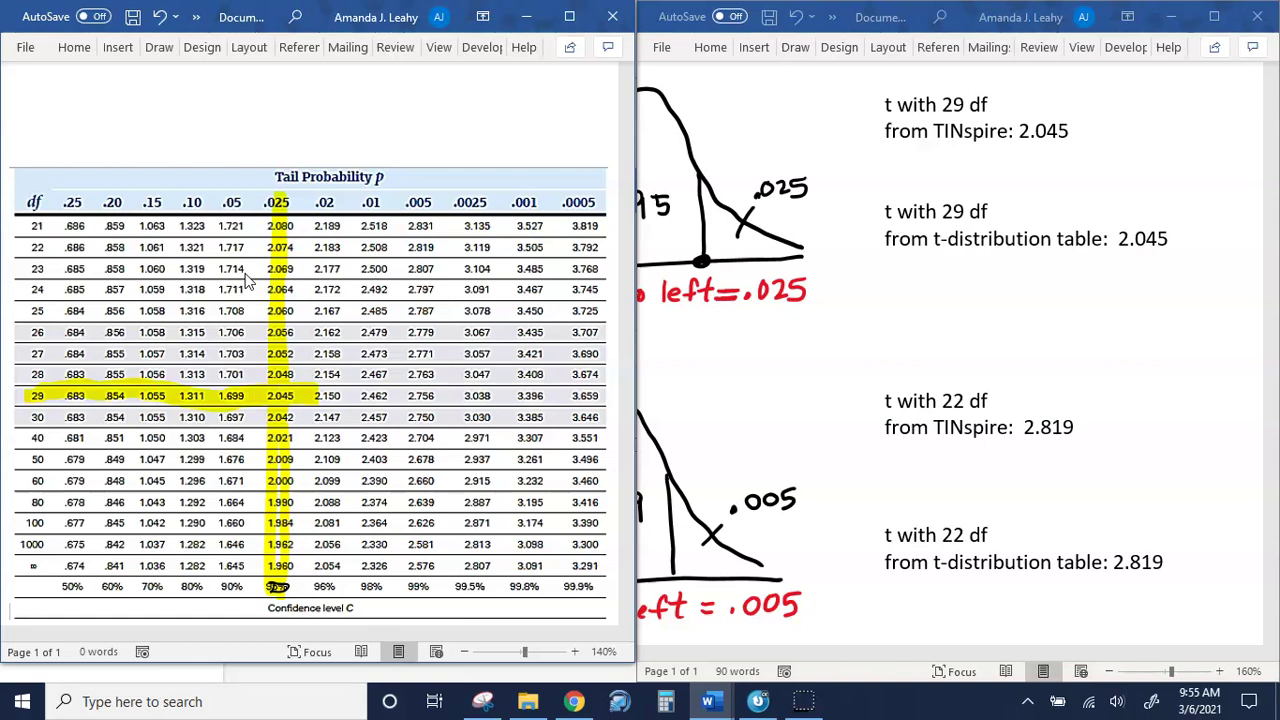
Set the Draw highlighter colour to magenta.
{"action": "left_click", "coordinate": [740, 405]}
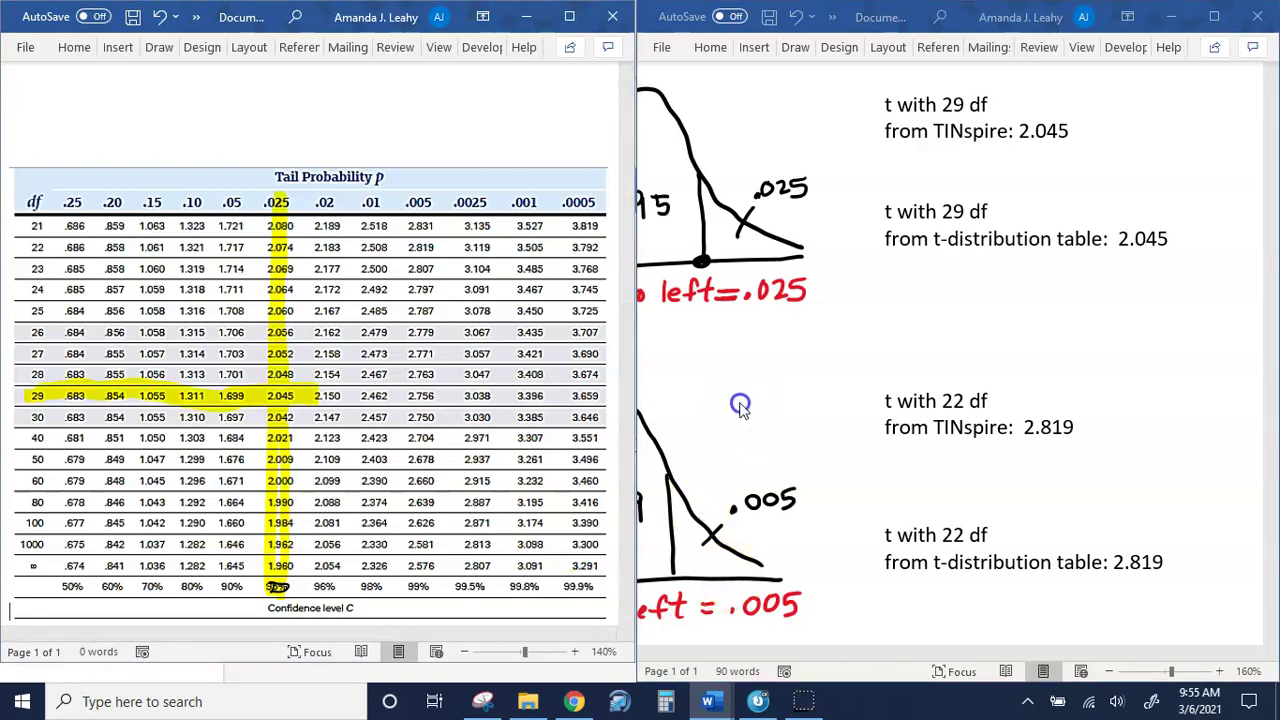
{"action": "left_click", "coordinate": [840, 660]}
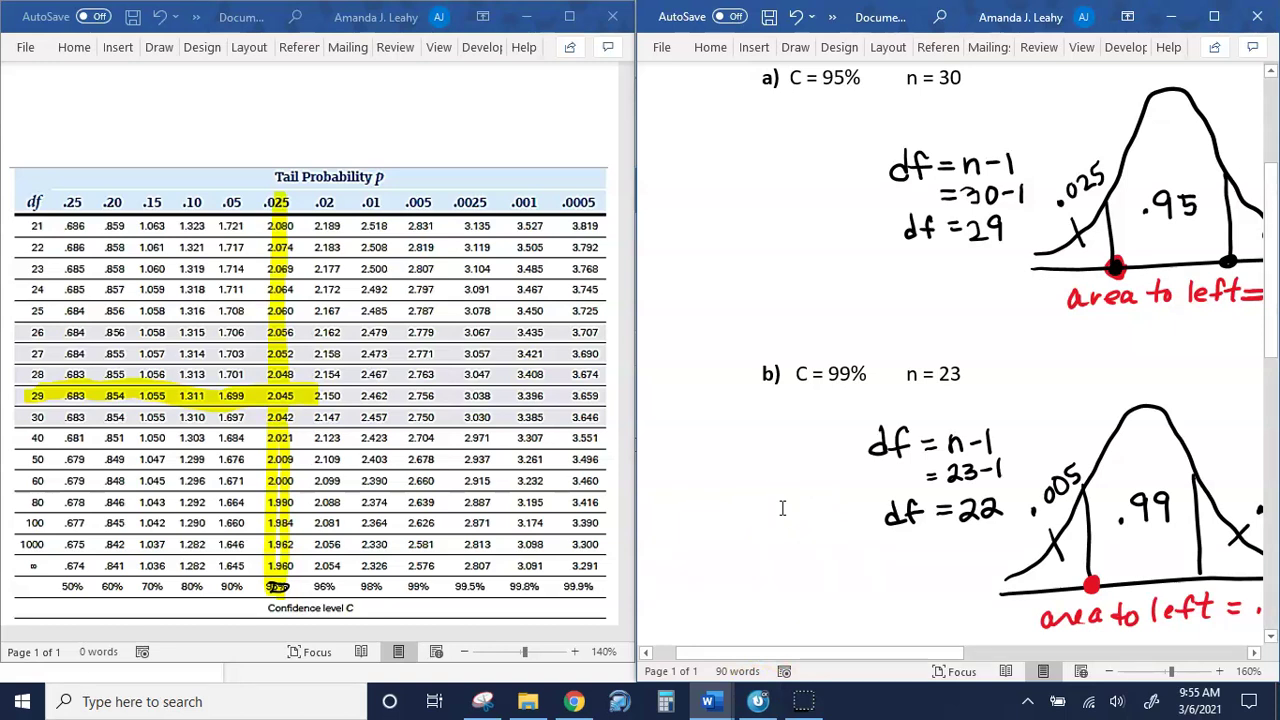
{"action": "left_click", "coordinate": [159, 47]}
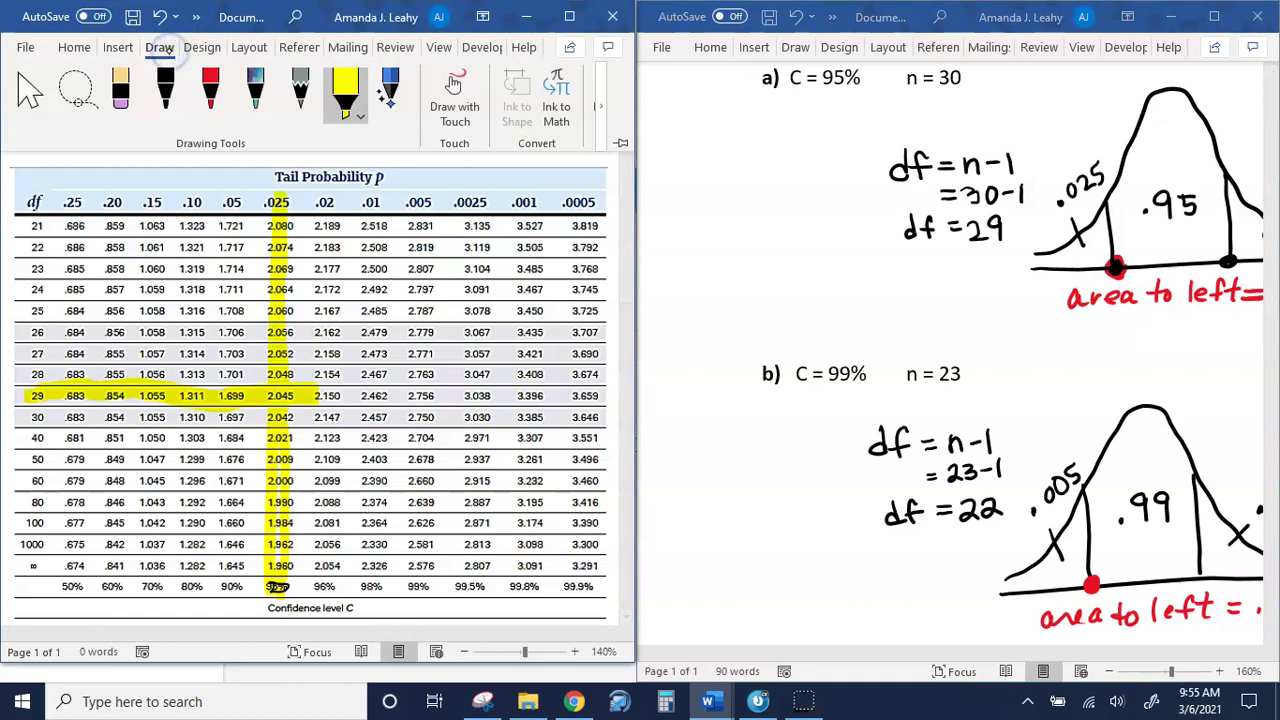
{"action": "left_click", "coordinate": [352, 110]}
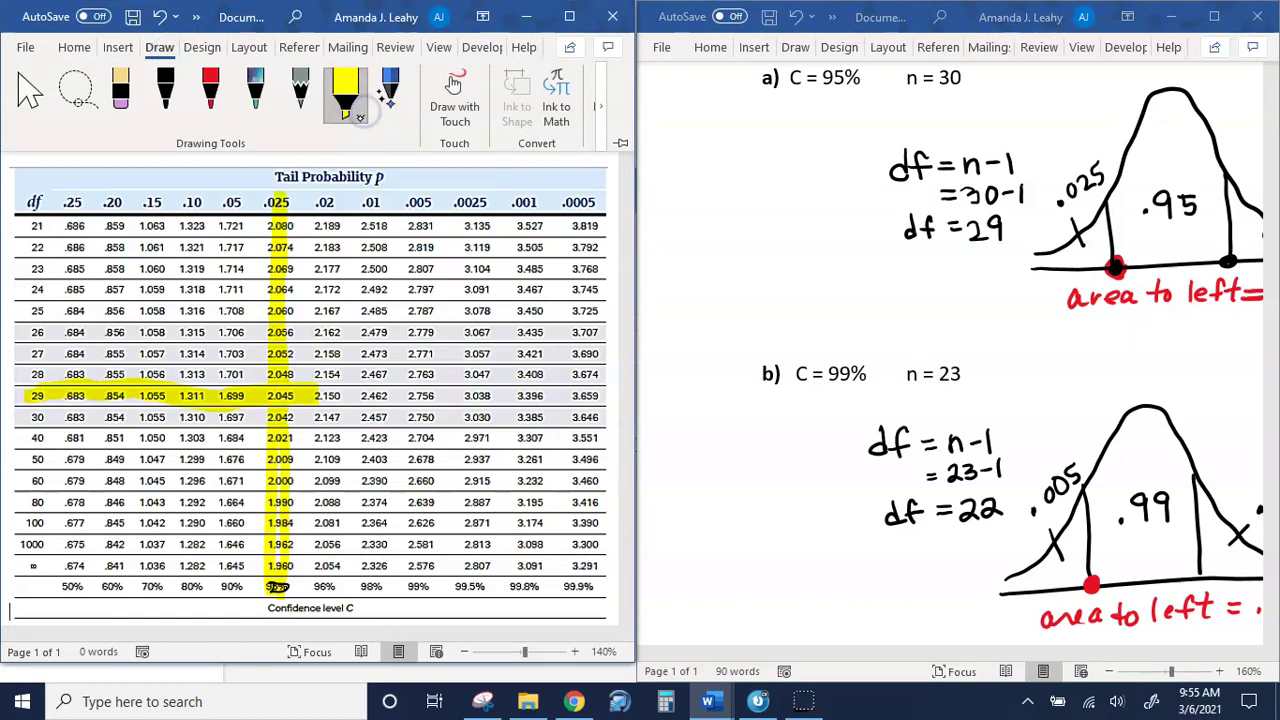
{"action": "left_click", "coordinate": [357, 118]}
{"action": "left_click", "coordinate": [281, 276]}
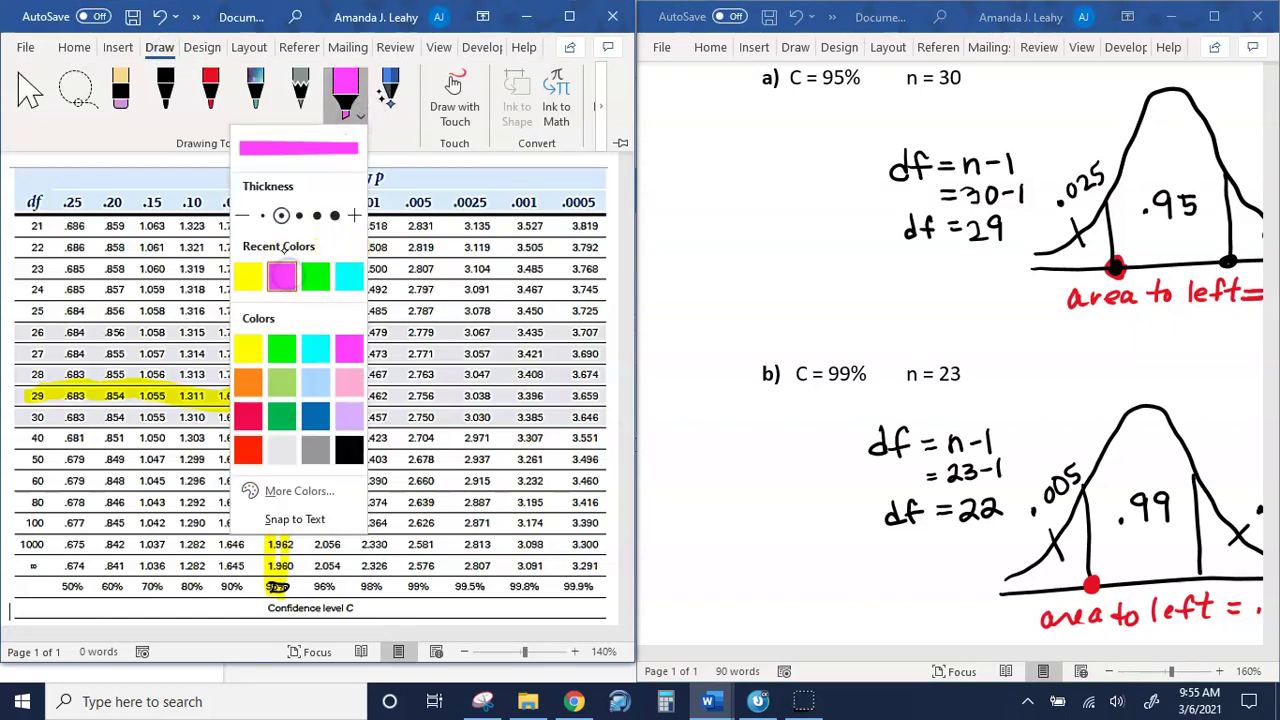
{"action": "left_click", "coordinate": [418, 586]}
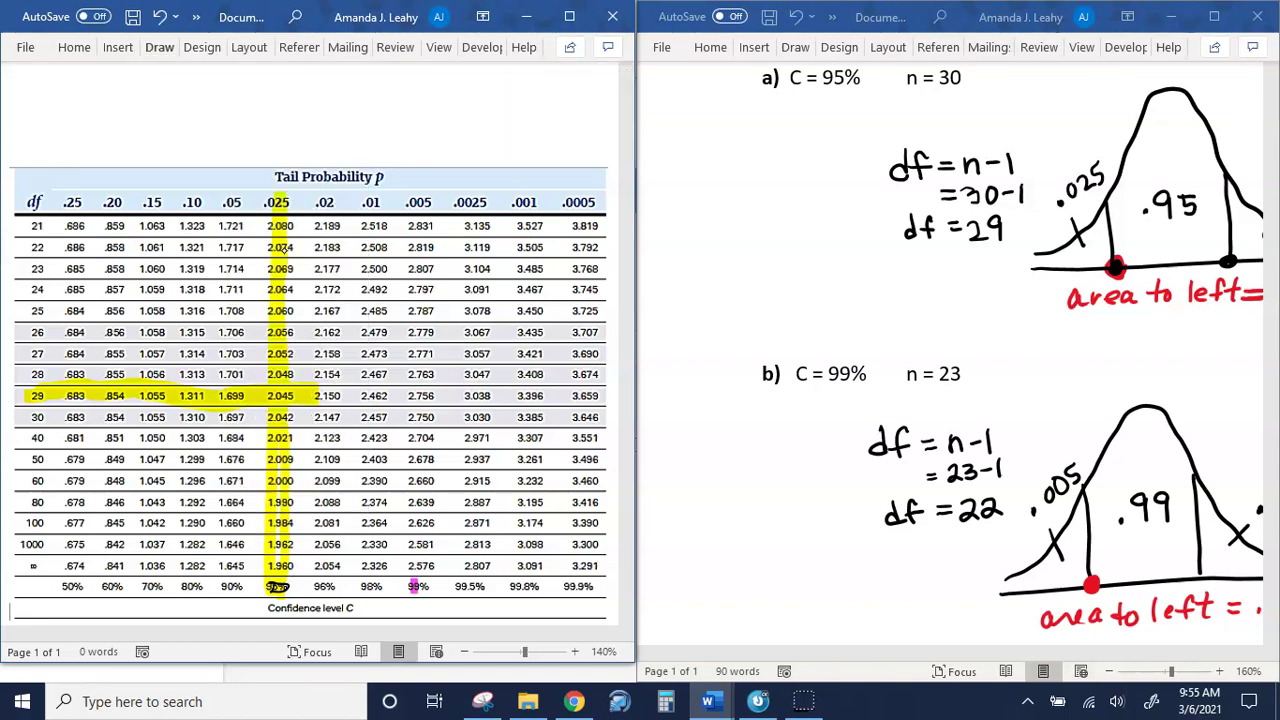
Highlight the .005 column and df 22 row in magenta, crossing at 2.819, then scroll the notes.
{"action": "left_click_drag", "start_coordinate": [418, 586], "coordinate": [422, 198]}
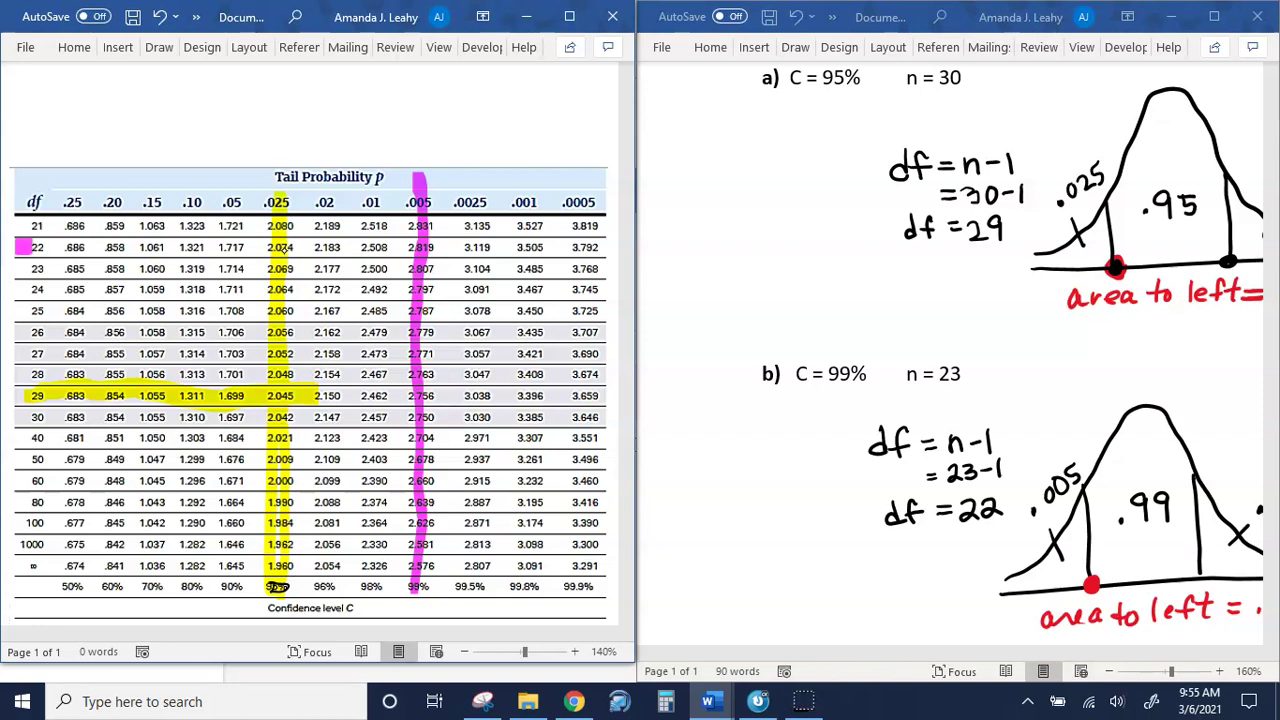
{"action": "mouse_move", "coordinate": [30, 247]}
{"action": "left_mouse_down"}
{"action": "mouse_move", "coordinate": [105, 236]}
{"action": "mouse_move", "coordinate": [618, 254]}
{"action": "left_mouse_up"}
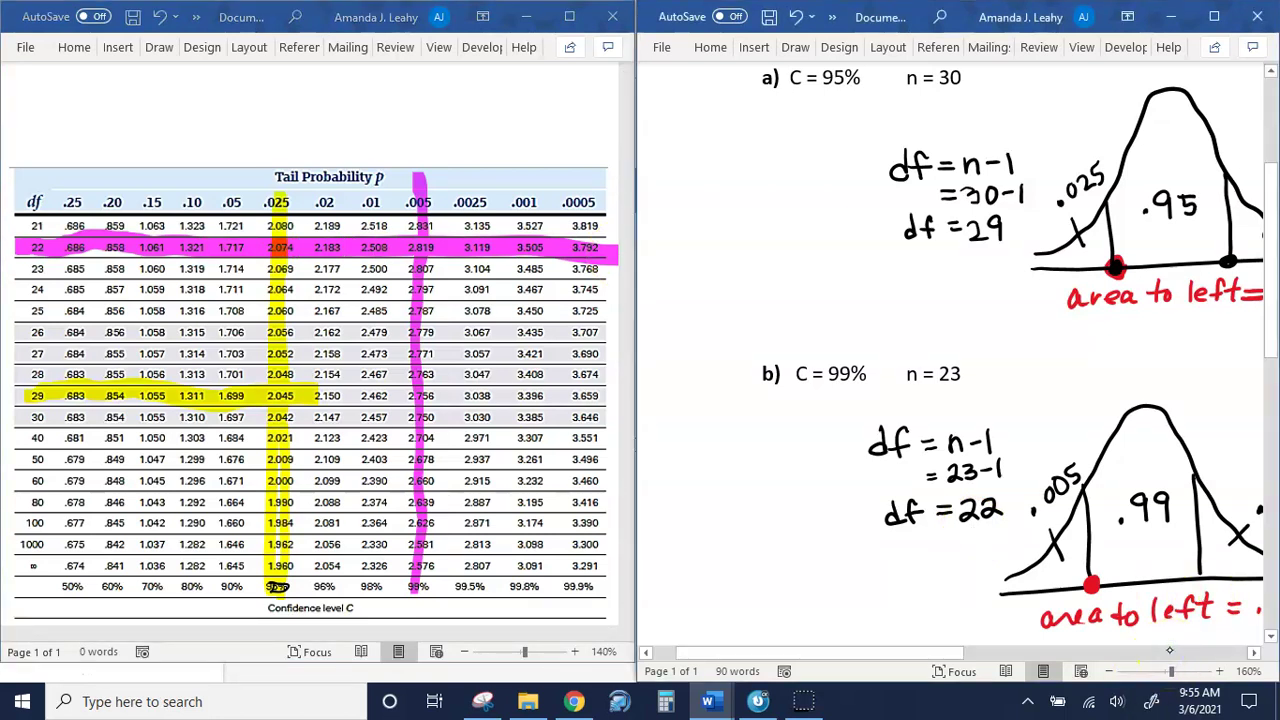
{"action": "left_click", "coordinate": [1169, 651]}
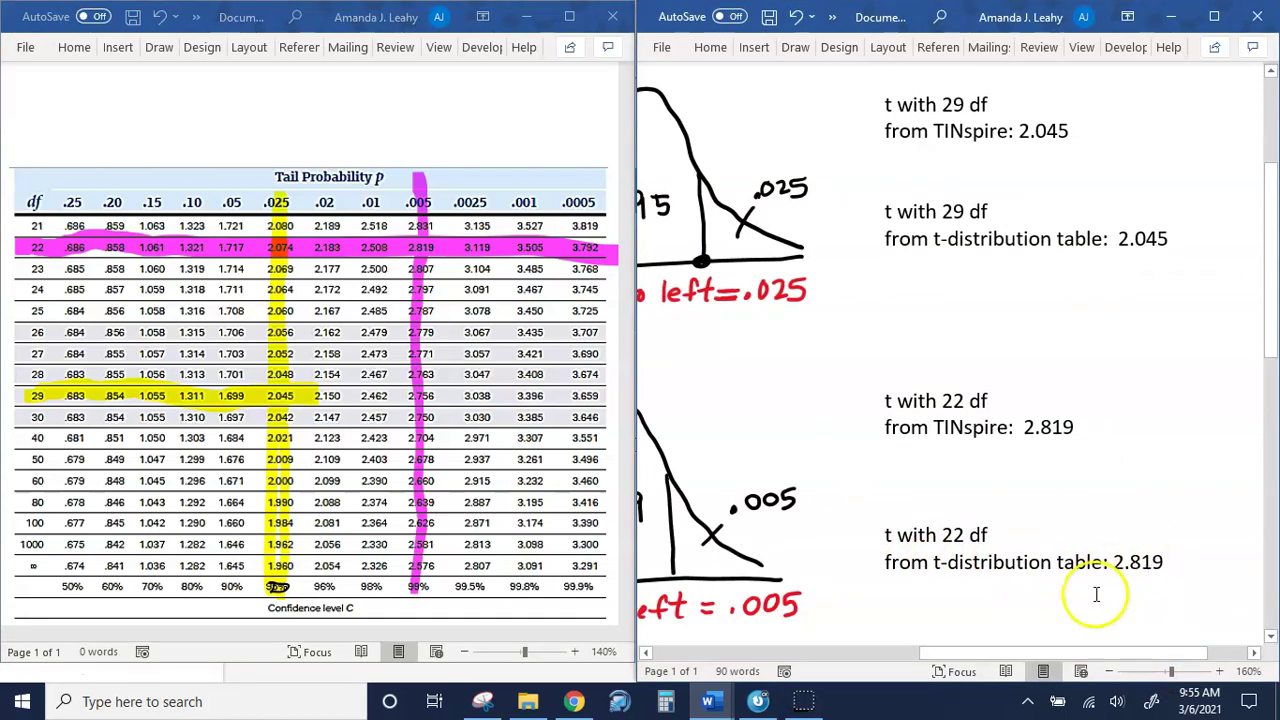
{"action": "left_click_drag", "start_coordinate": [1017, 658], "coordinate": [766, 651]}
Bring TI-Nspire forward and open Inverse t from the Statistics > Distributions menu.
{"action": "left_click", "coordinate": [757, 703]}
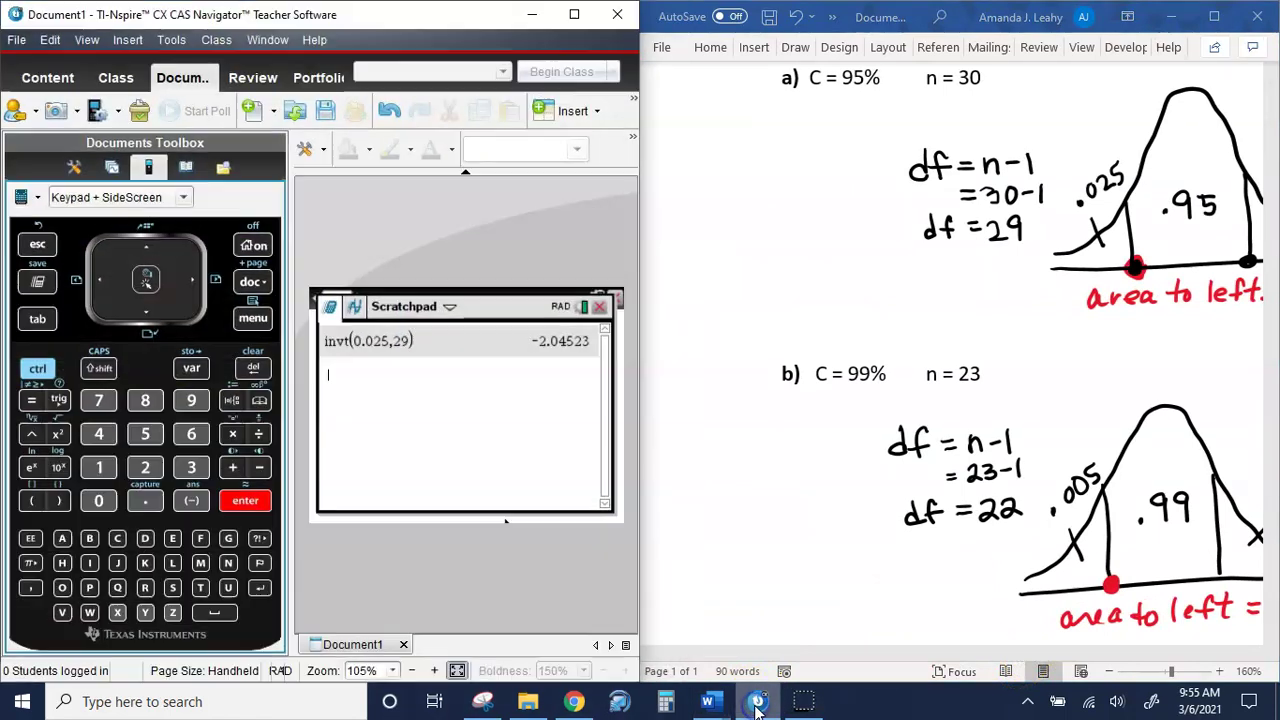
{"action": "left_click", "coordinate": [253, 319]}
{"action": "left_click", "coordinate": [193, 434]}
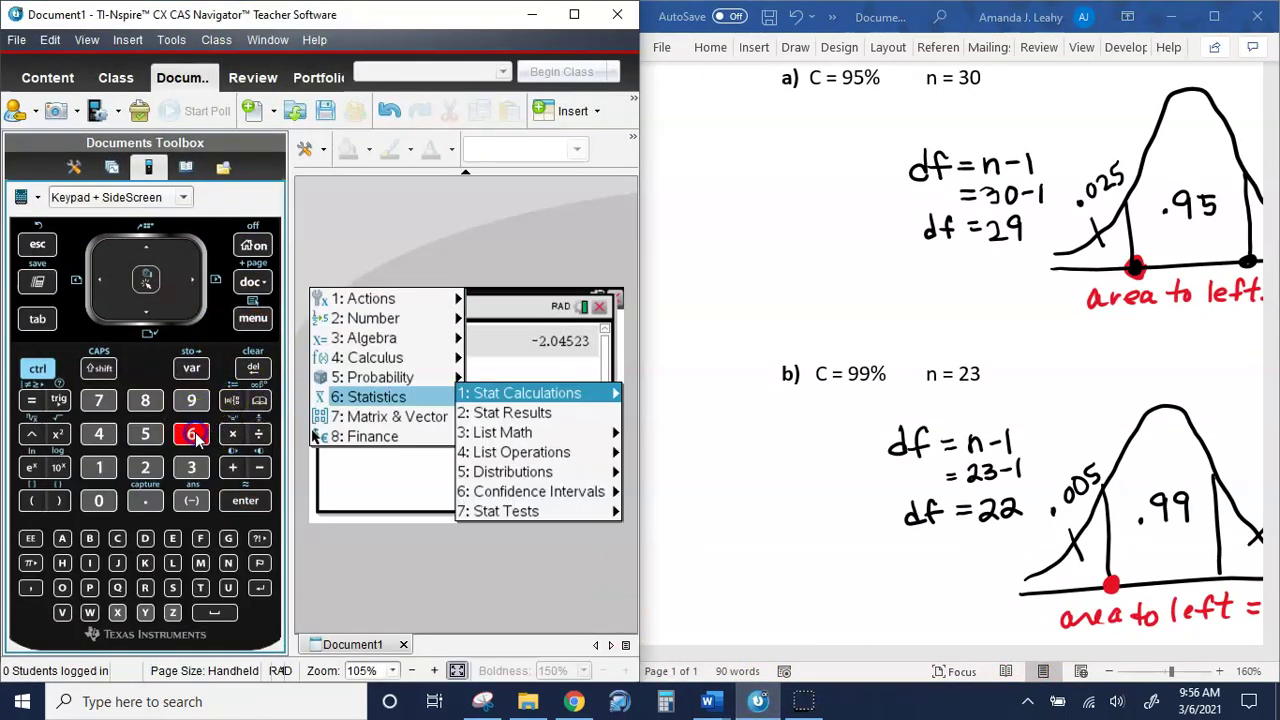
{"action": "left_click", "coordinate": [147, 436]}
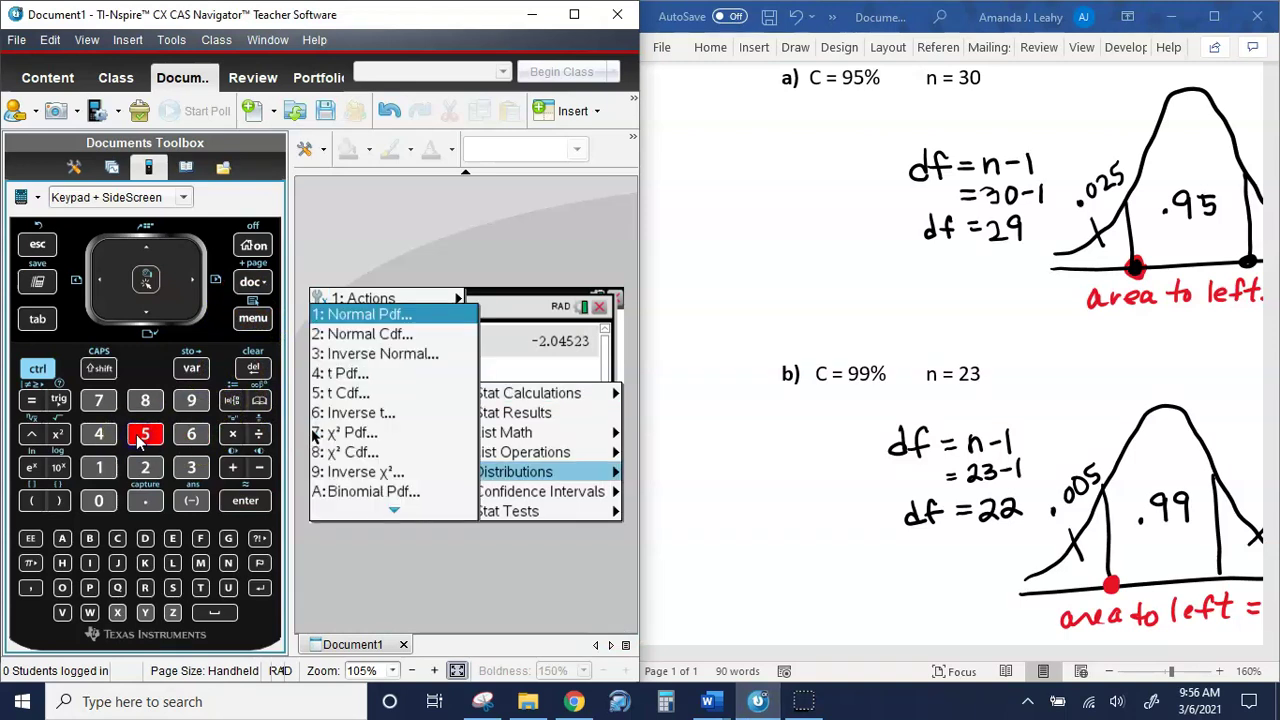
{"action": "left_click", "coordinate": [193, 436]}
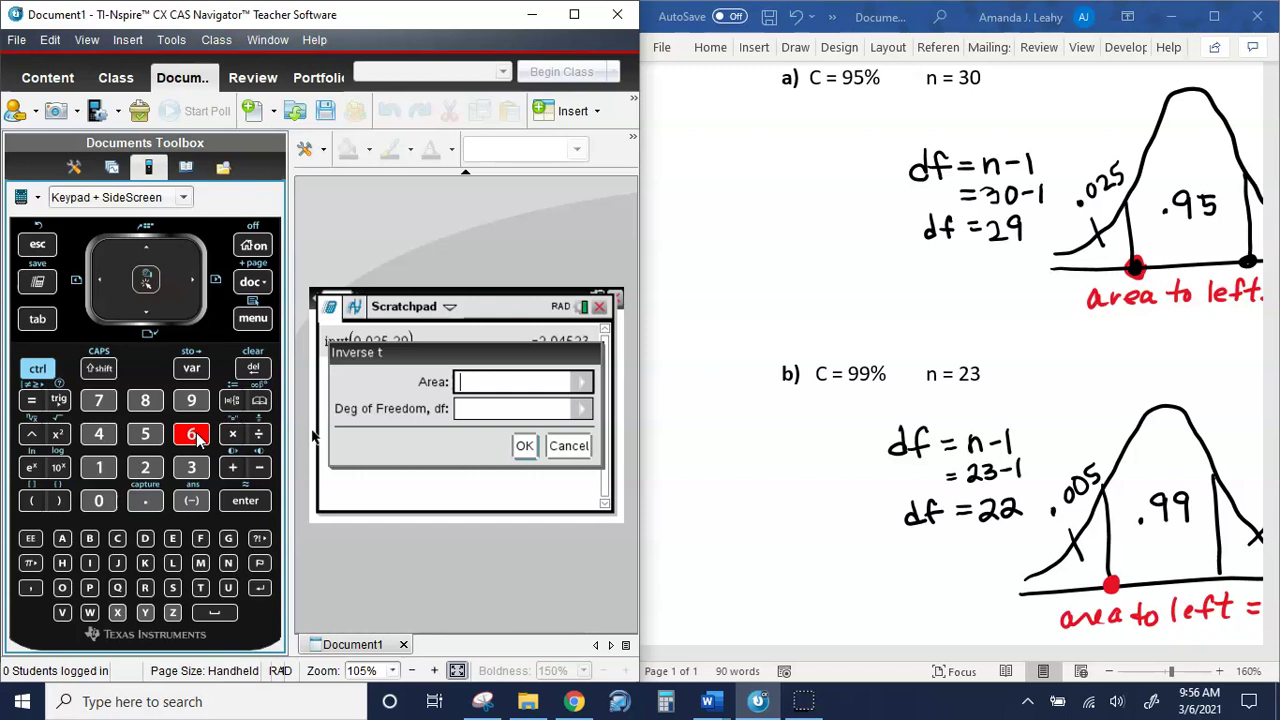
Enter area .005 and df 22 to get invt(0.005,22) = -2.81876.
{"action": "left_click", "coordinate": [145, 501]}
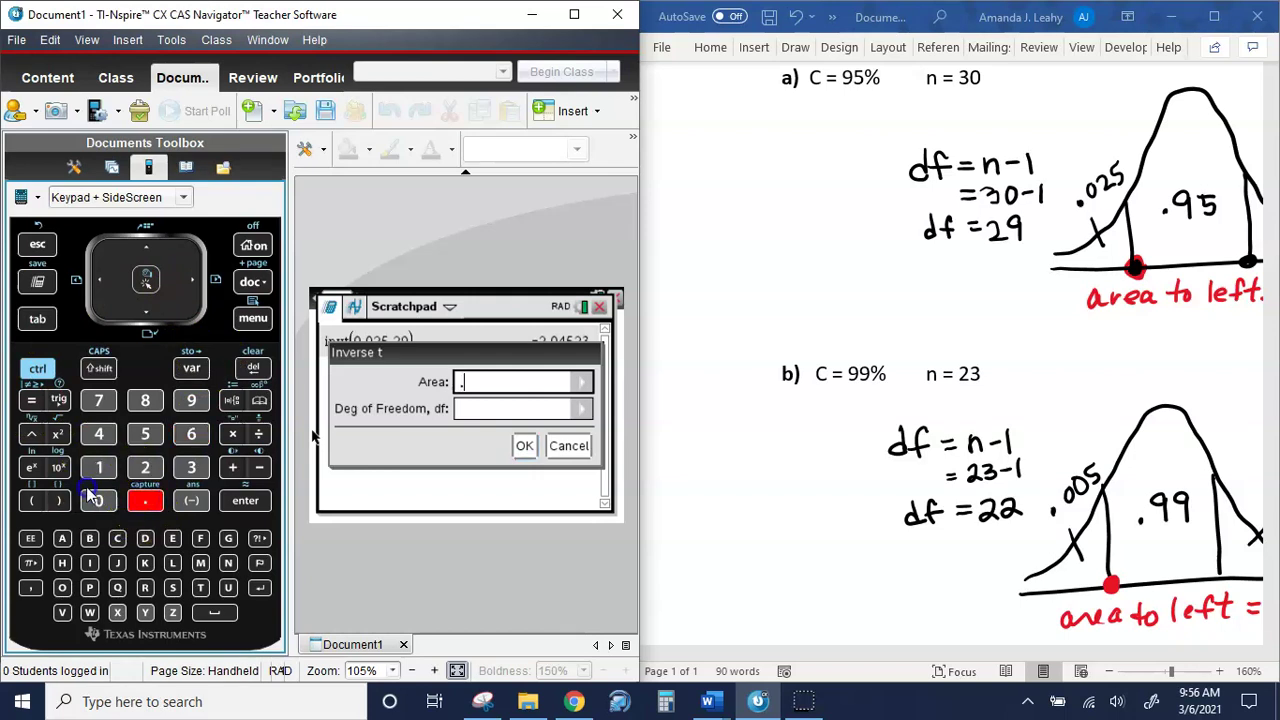
{"action": "left_click", "coordinate": [95, 500]}
{"action": "left_click", "coordinate": [95, 500]}
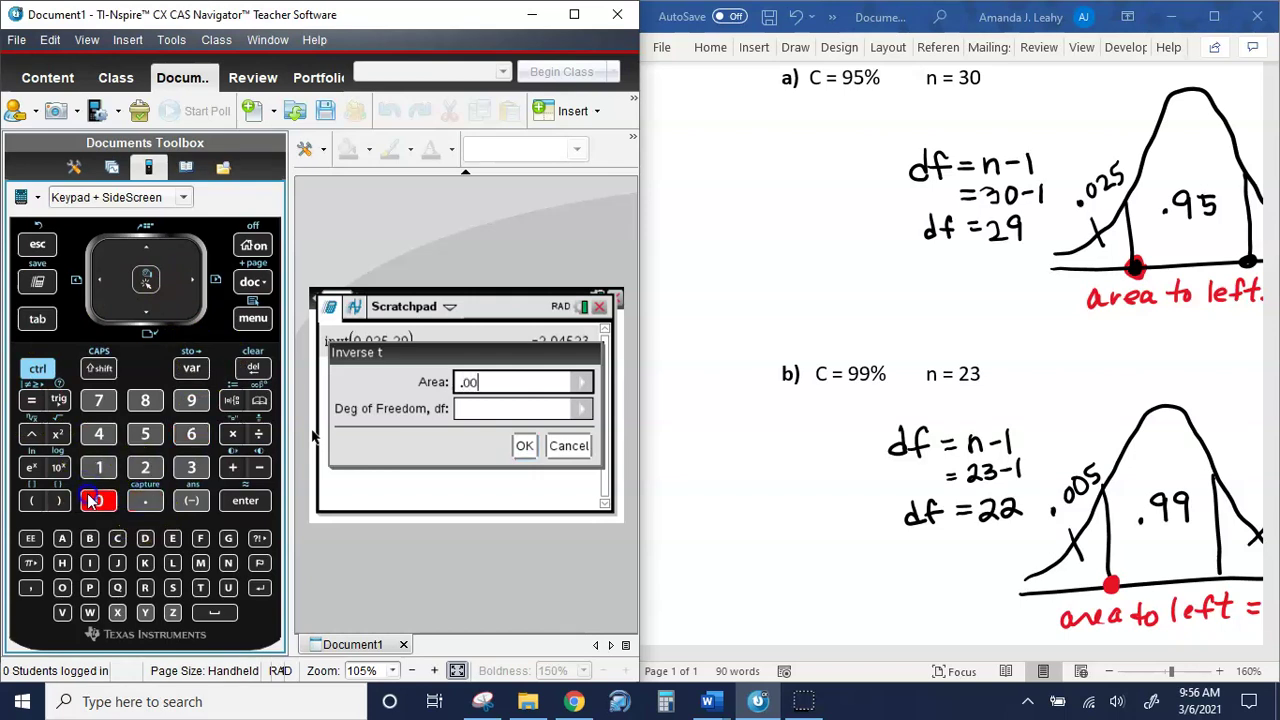
{"action": "left_click", "coordinate": [144, 438]}
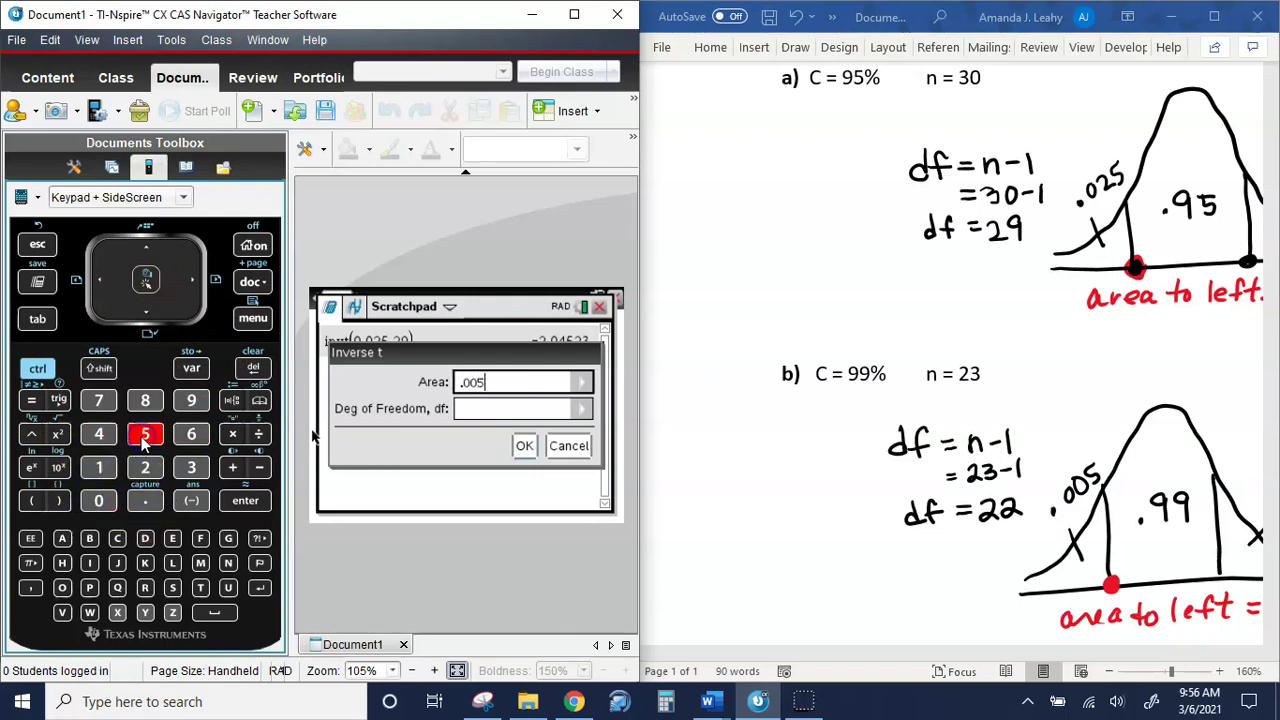
{"action": "left_click", "coordinate": [38, 322]}
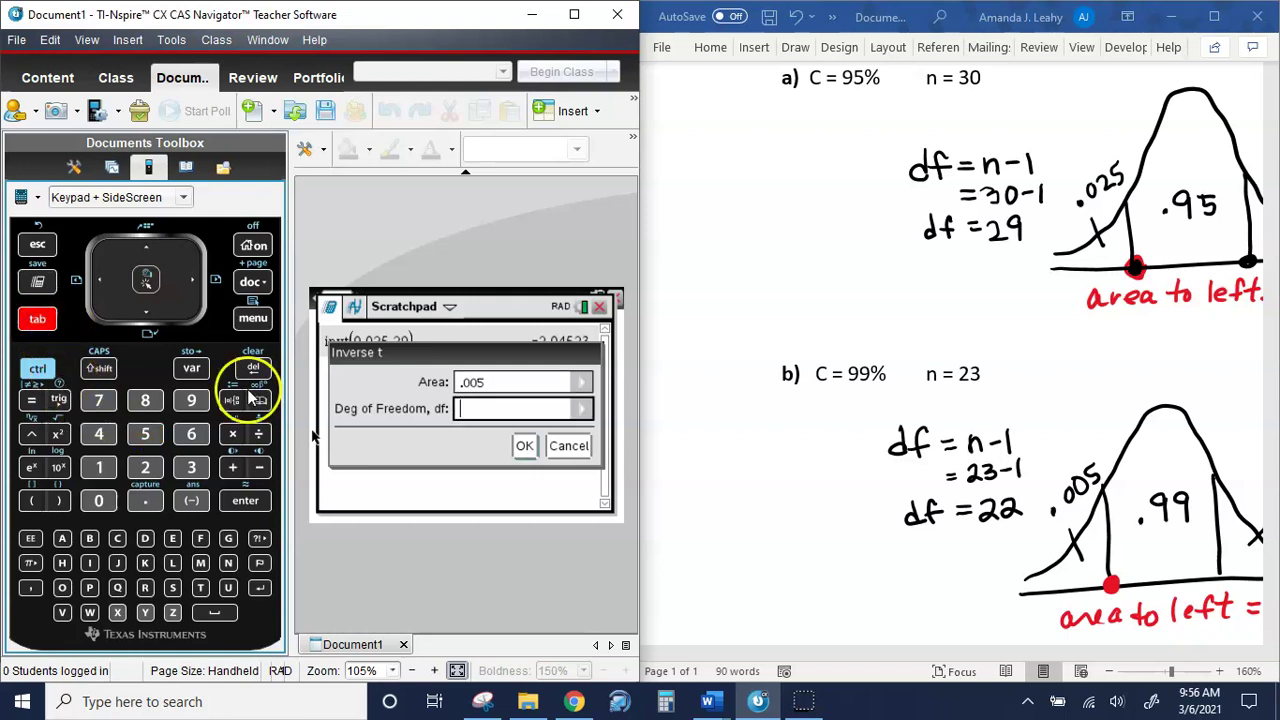
{"action": "left_click", "coordinate": [145, 467]}
{"action": "left_click", "coordinate": [145, 467]}
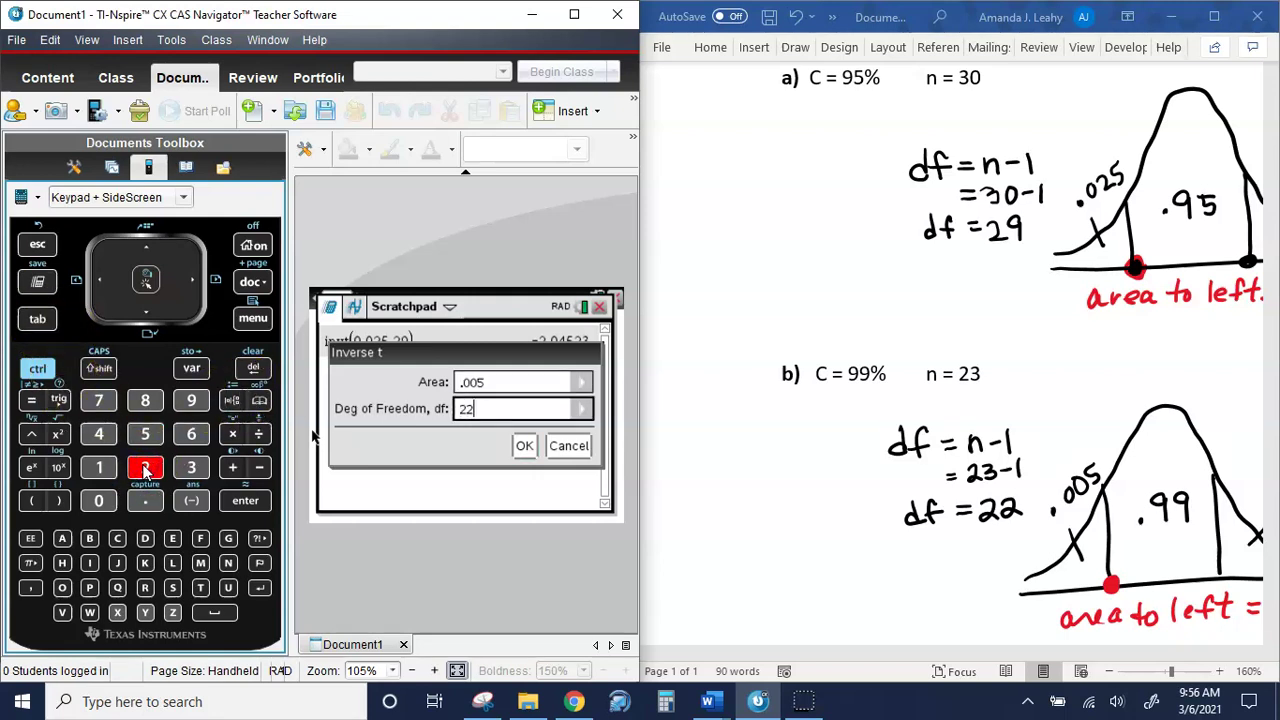
{"action": "left_click", "coordinate": [249, 508]}
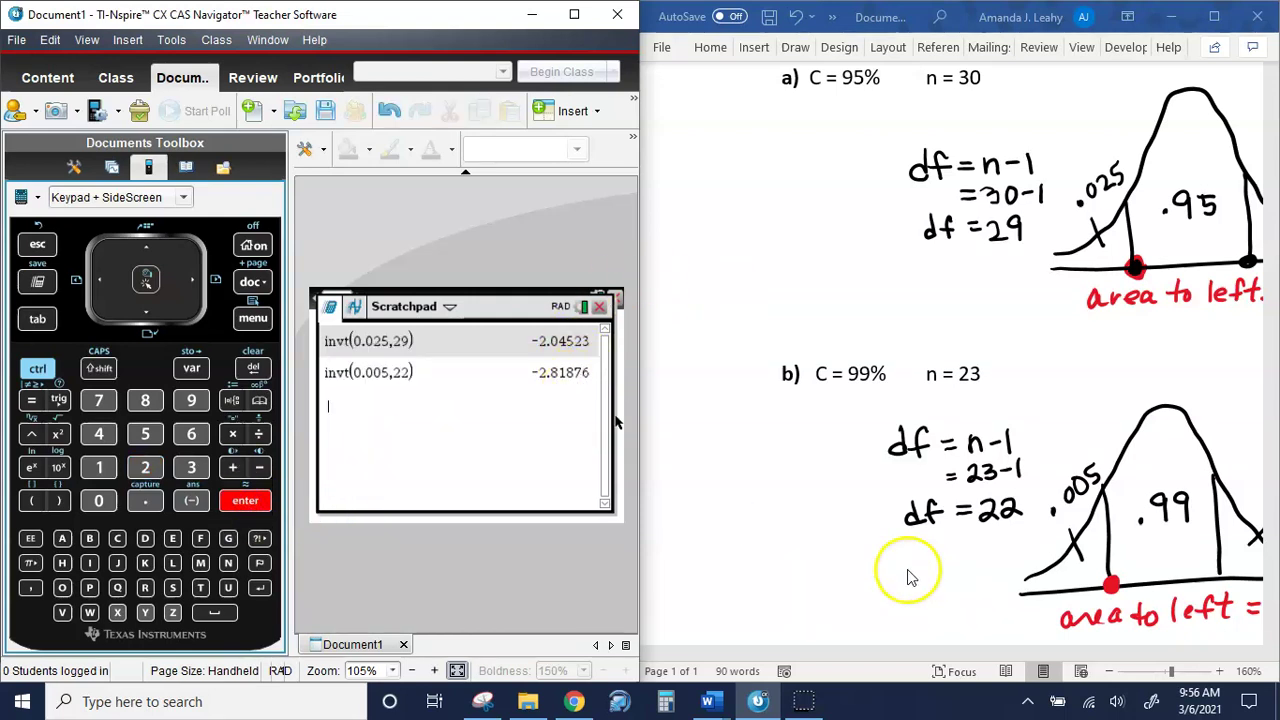
Scroll the Word notes to show part c) with C = 90%, n = 65 and df = 64.
{"action": "left_click", "coordinate": [1100, 626]}
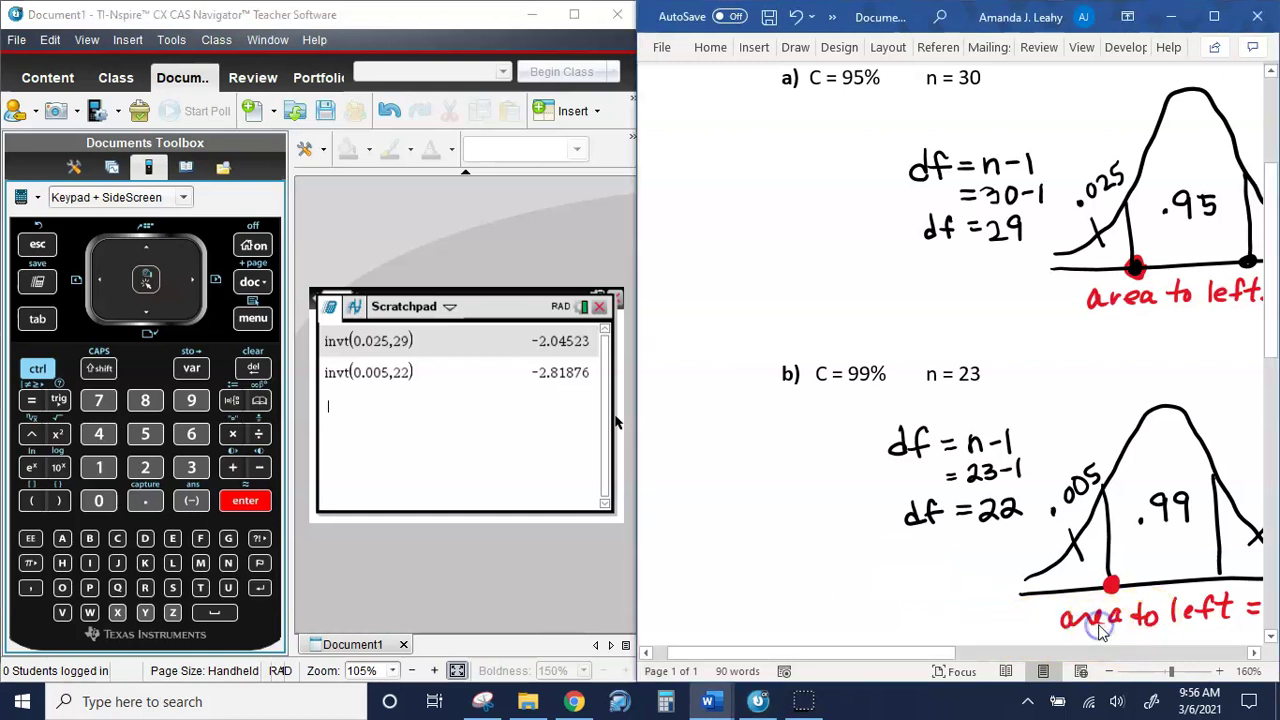
{"action": "left_click_drag", "start_coordinate": [920, 651], "coordinate": [1070, 652]}
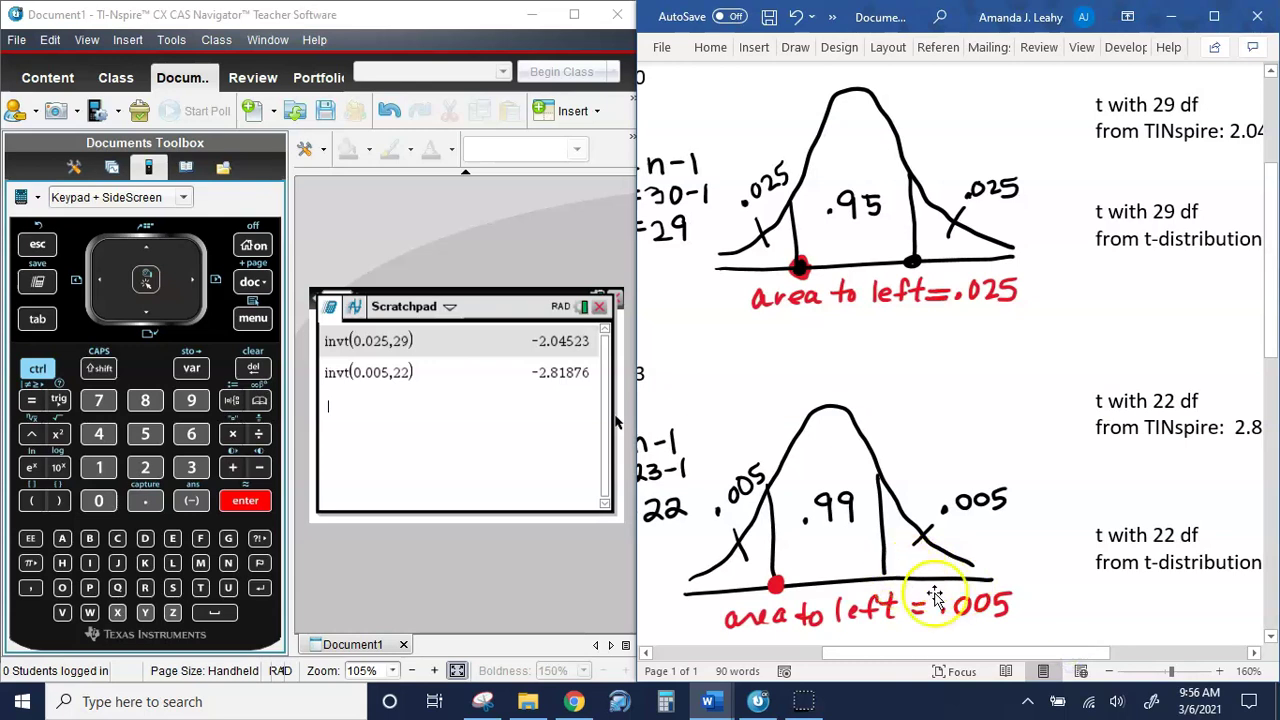
{"action": "left_click_drag", "start_coordinate": [971, 652], "coordinate": [1043, 652]}
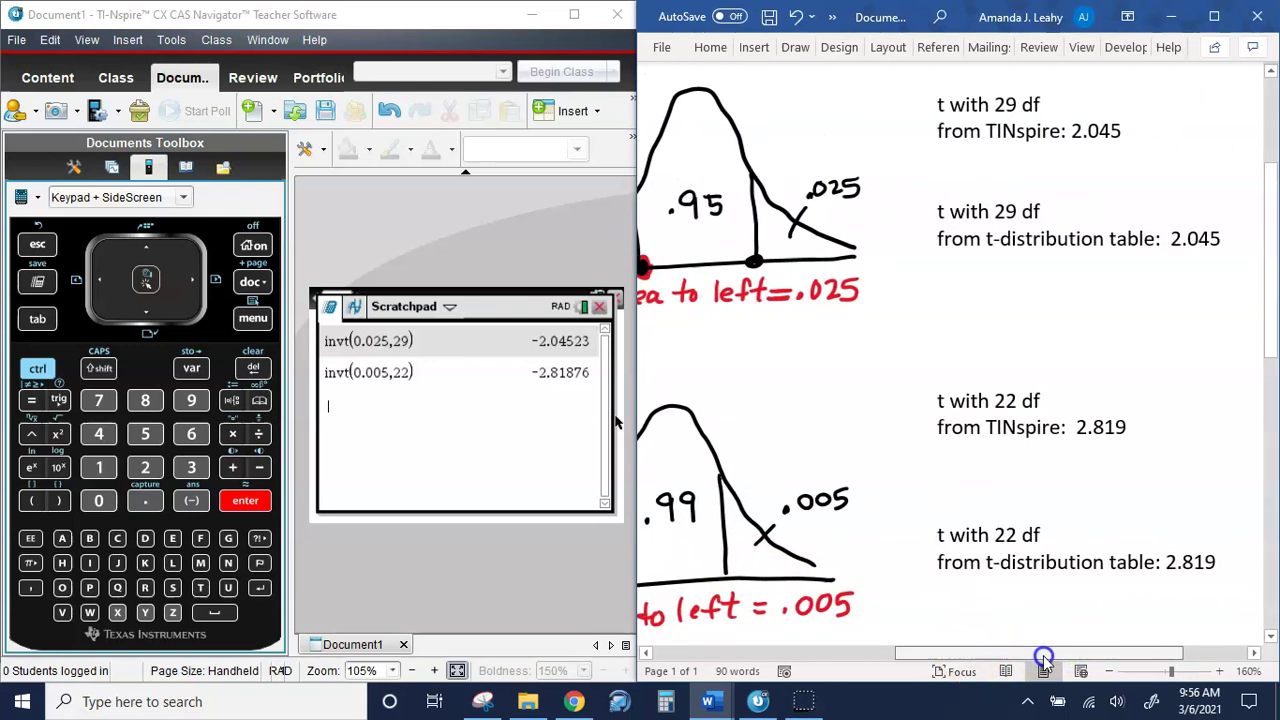
{"action": "left_click_drag", "start_coordinate": [1043, 658], "coordinate": [849, 654]}
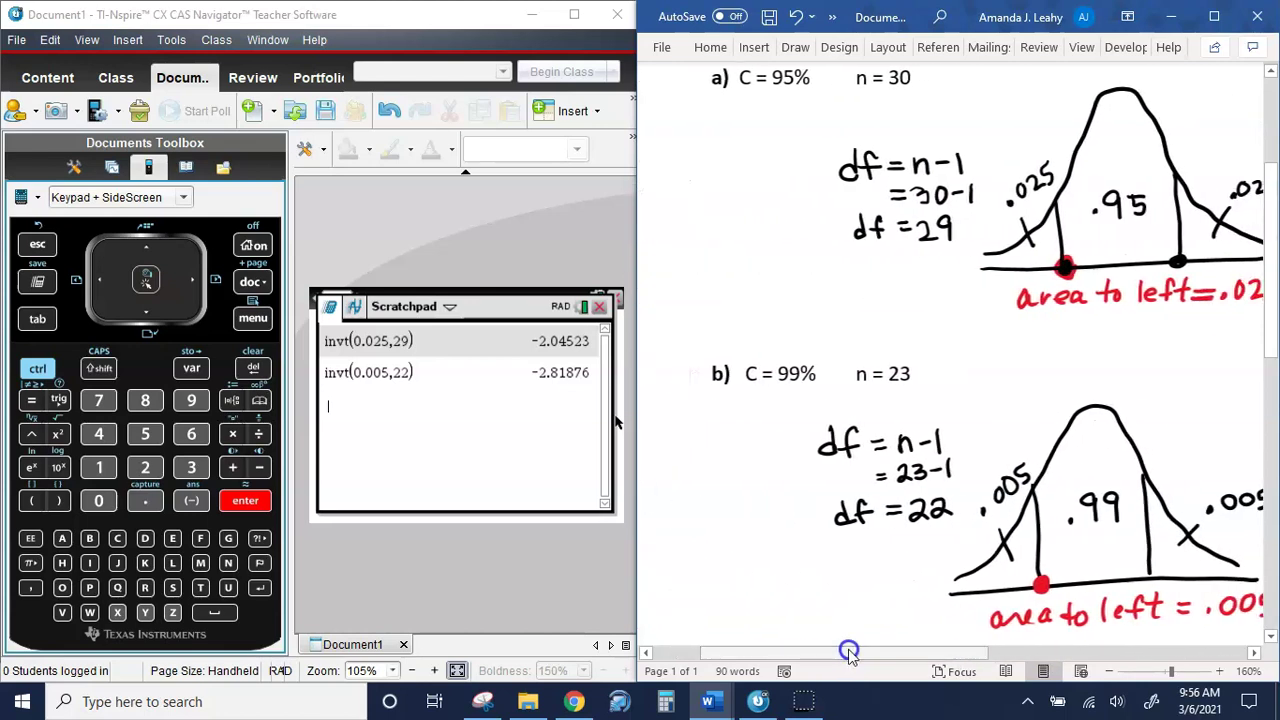
{"action": "left_click", "coordinate": [1268, 635]}
{"action": "left_click_drag", "start_coordinate": [1268, 635], "coordinate": [1271, 638]}
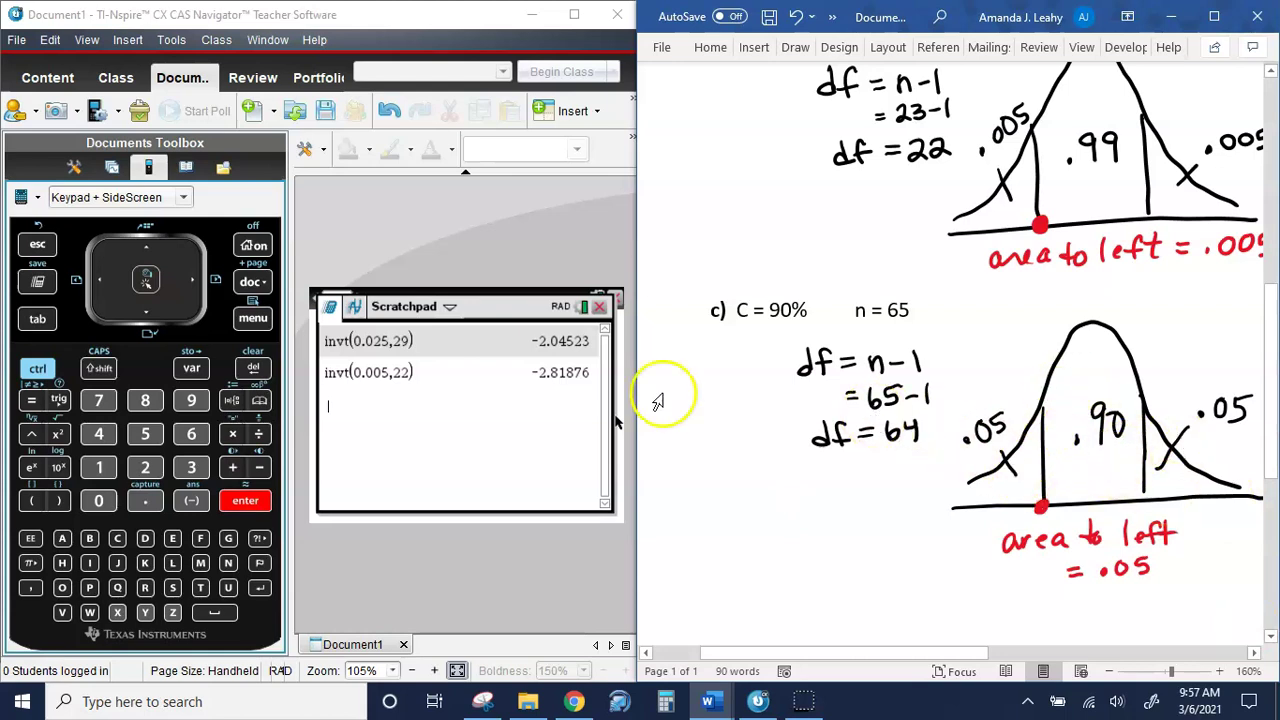
Choose Inverse t from the calculator's Statistics > Distributions menu.
{"action": "left_click", "coordinate": [252, 320]}
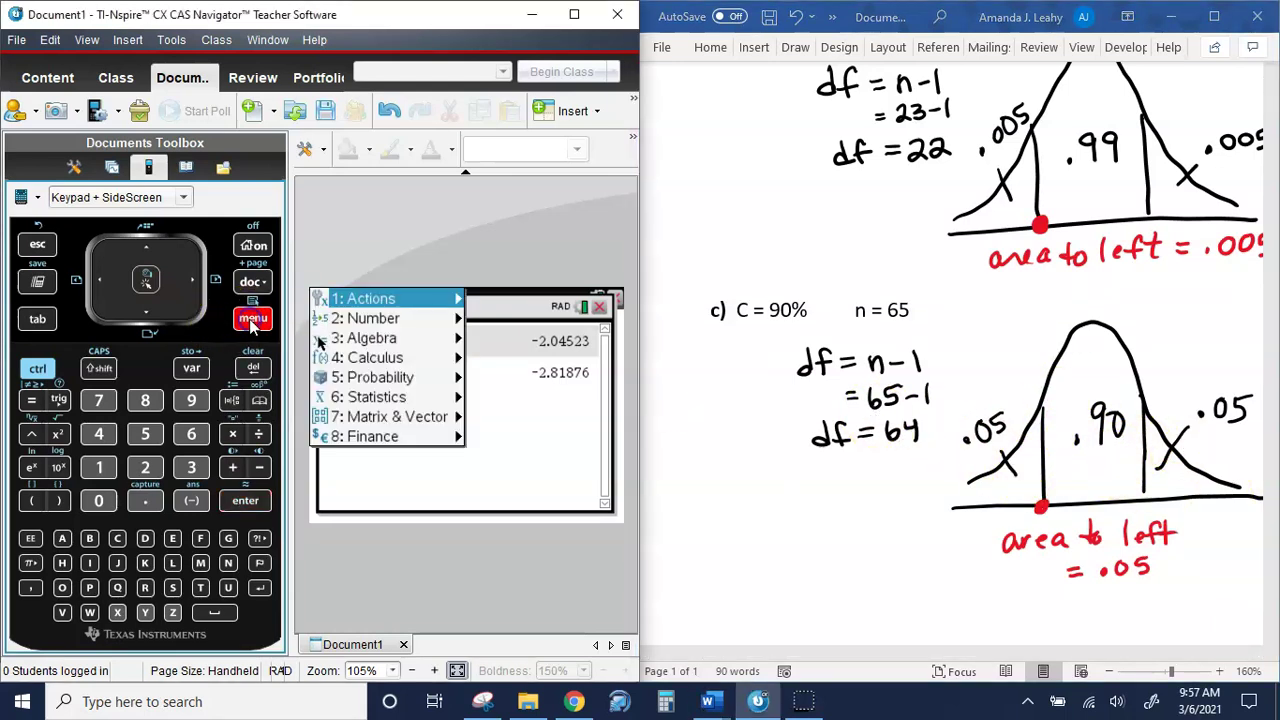
{"action": "left_click", "coordinate": [192, 434]}
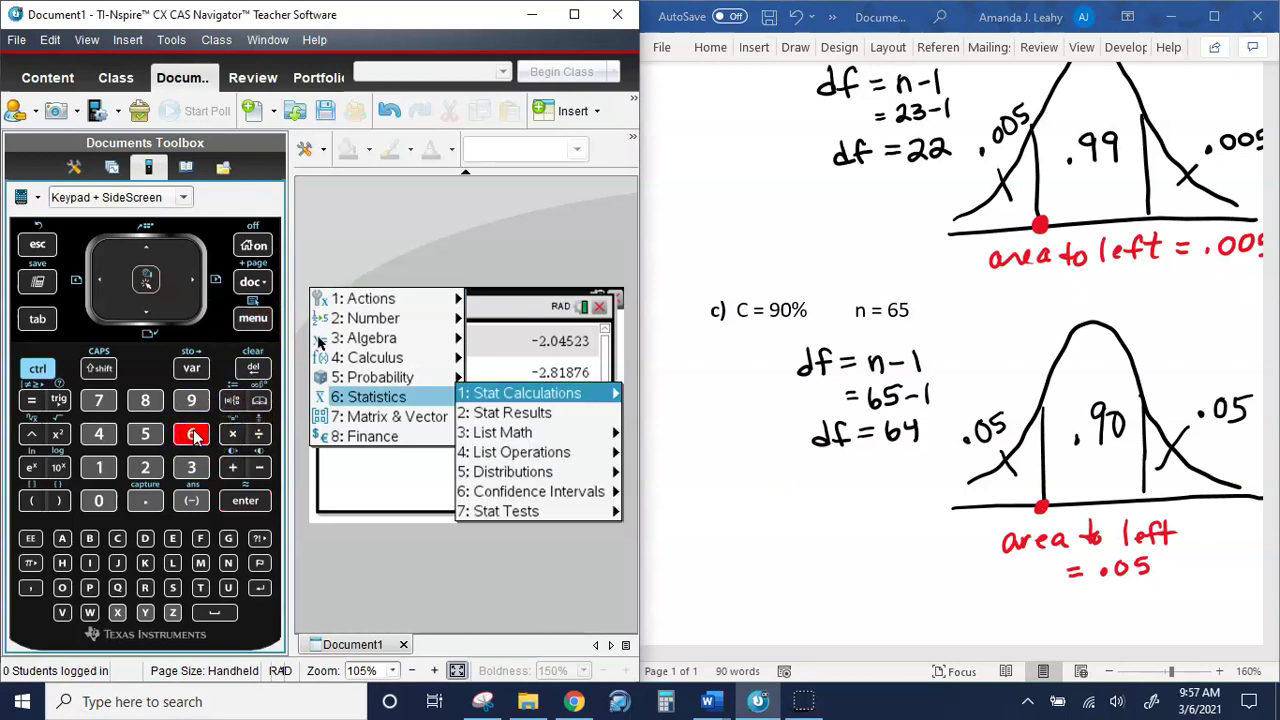
{"action": "left_click", "coordinate": [145, 436]}
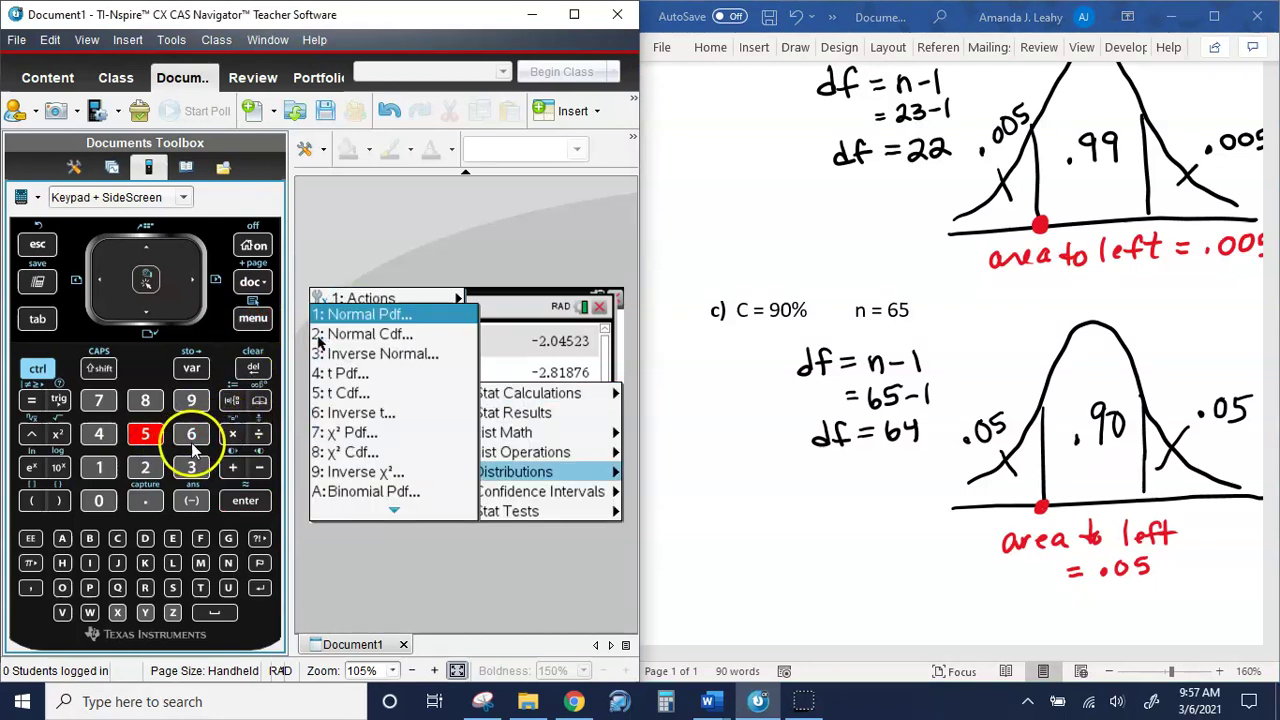
{"action": "left_click", "coordinate": [191, 440]}
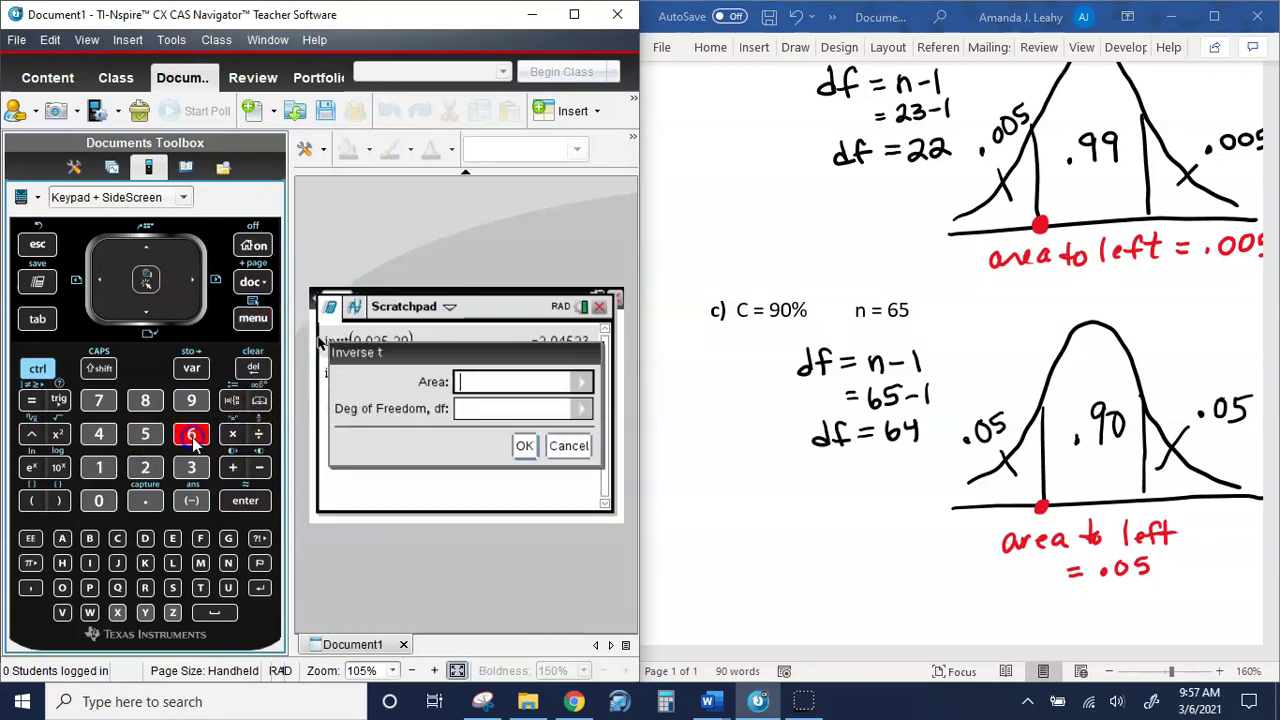
Enter area .05 and df 64 to get invt(0.05,64) = -1.66901.
{"action": "left_click", "coordinate": [145, 500]}
{"action": "left_click", "coordinate": [100, 500]}
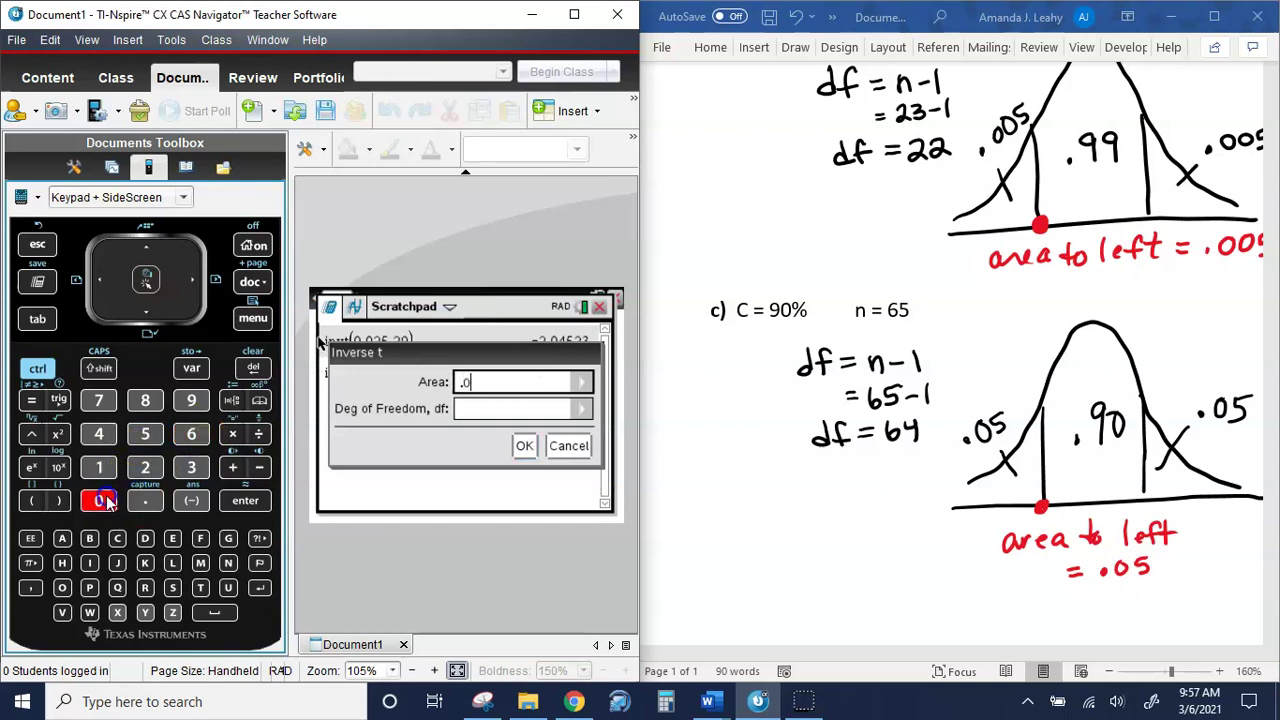
{"action": "left_click", "coordinate": [145, 433]}
{"action": "left_click", "coordinate": [36, 318]}
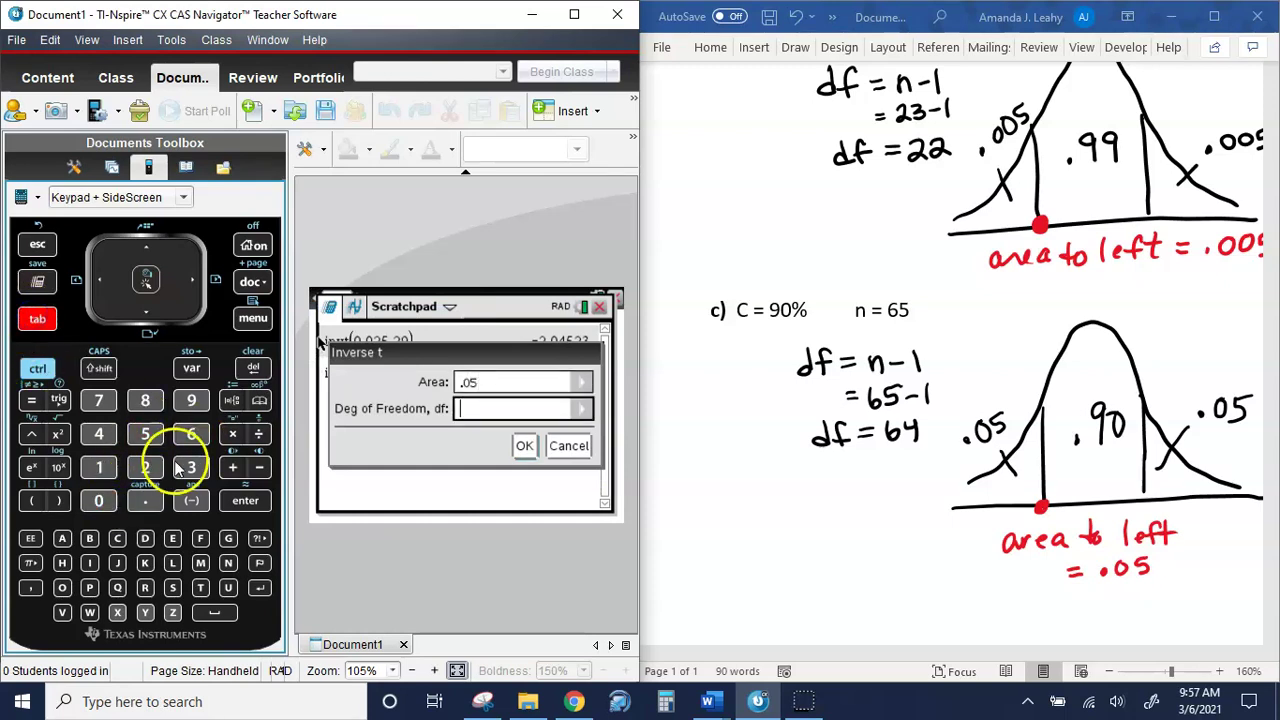
{"action": "left_click", "coordinate": [189, 434]}
{"action": "left_click", "coordinate": [117, 433]}
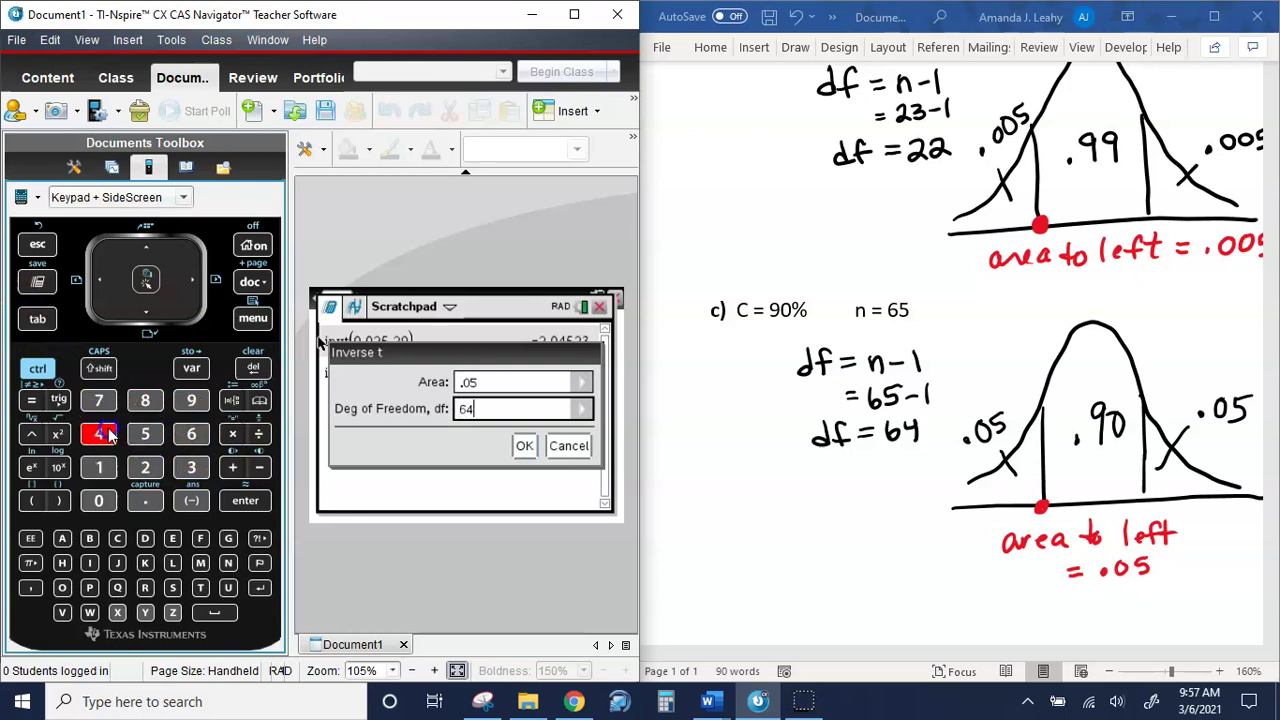
{"action": "left_click", "coordinate": [252, 503]}
{"action": "left_click", "coordinate": [252, 503]}
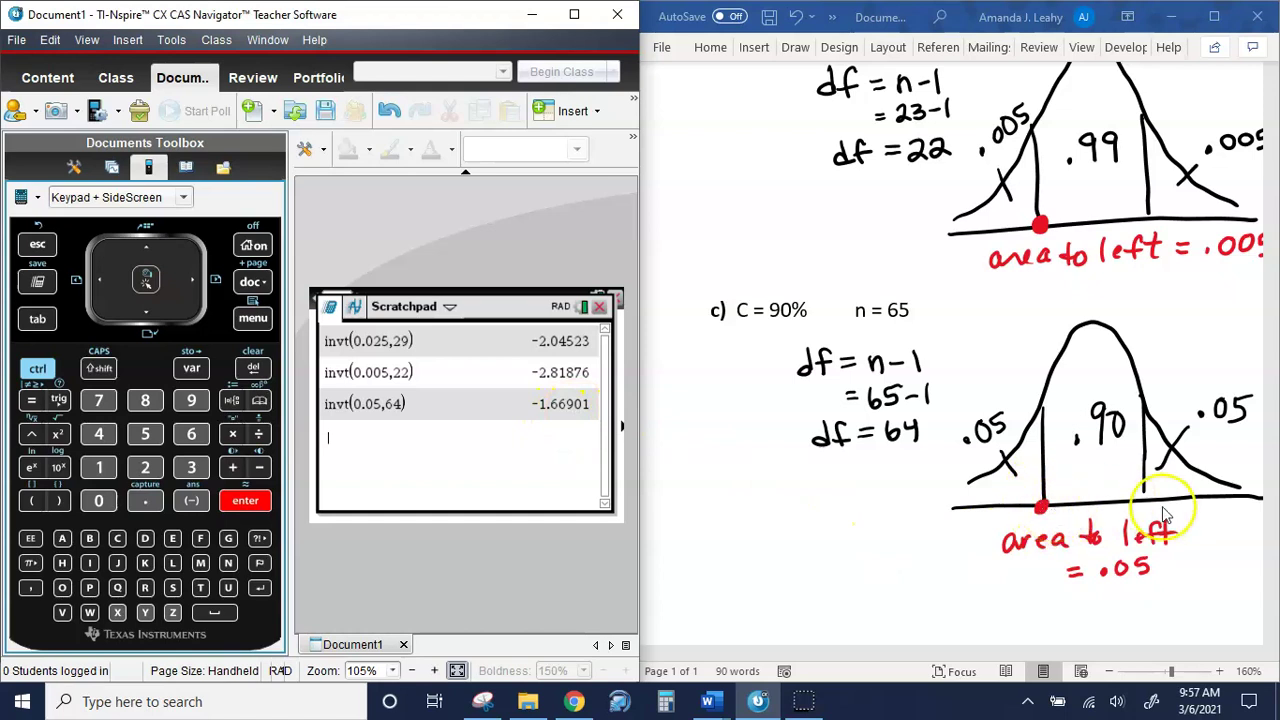
Scroll the notes to the 64 df values (1.669, 1.671) and minimize TI-Nspire to reveal the t-table.
{"action": "left_click", "coordinate": [860, 644]}
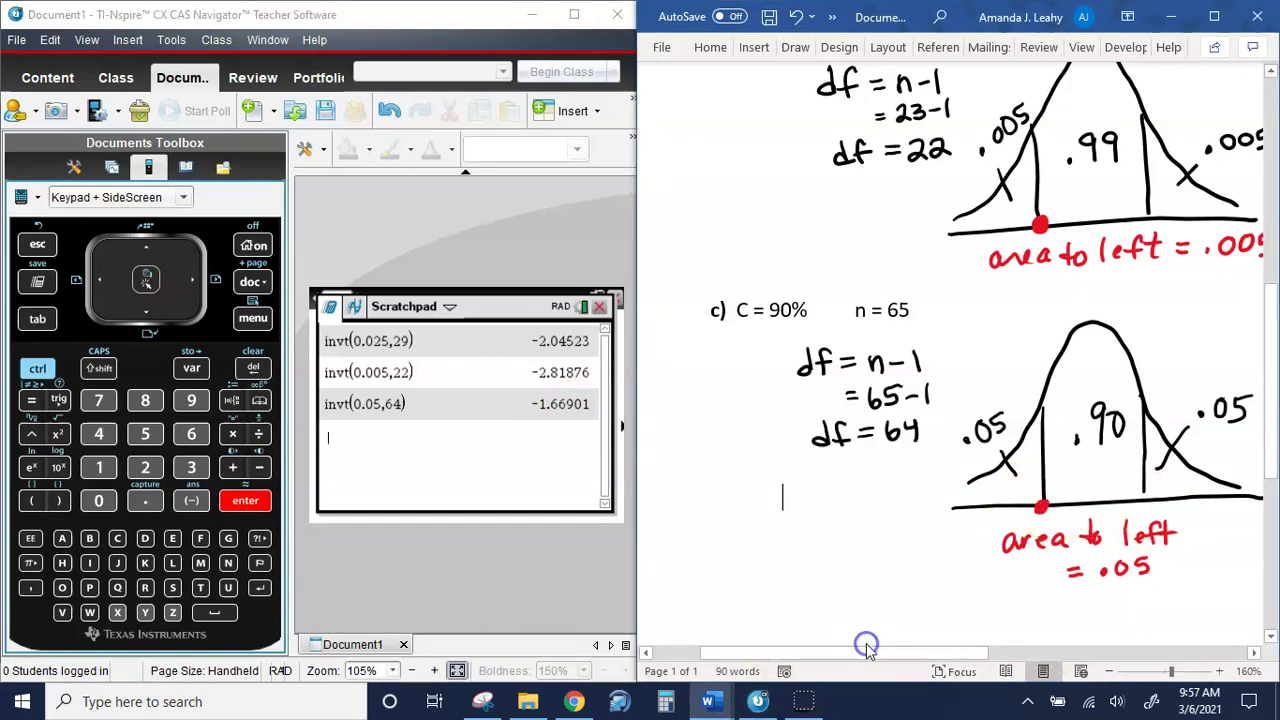
{"action": "left_click_drag", "start_coordinate": [866, 652], "coordinate": [1114, 640]}
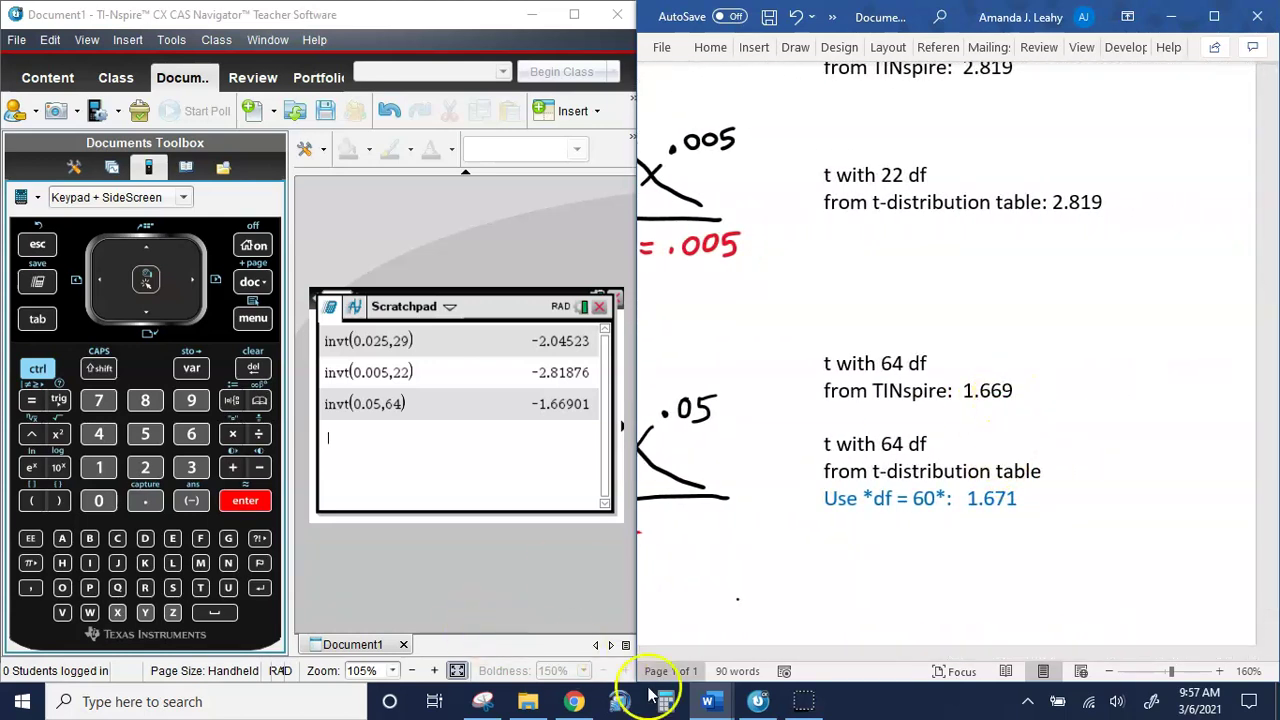
{"action": "left_click", "coordinate": [757, 703]}
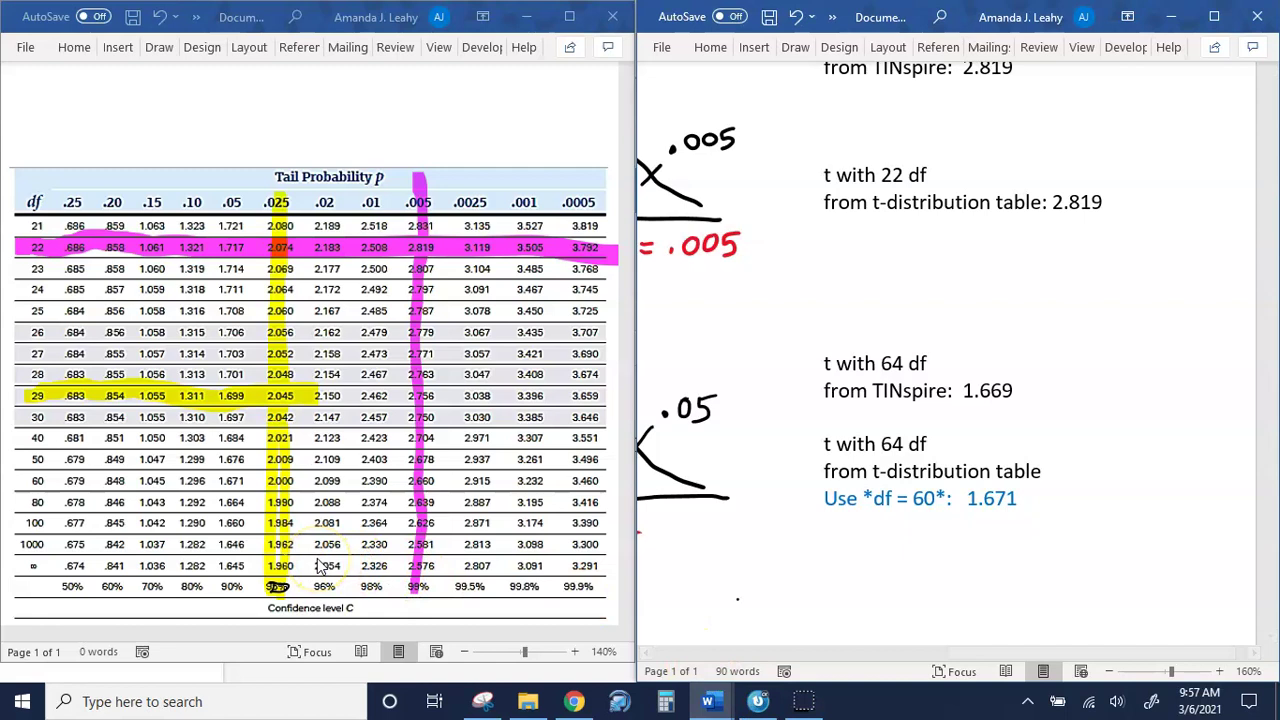
Switch the Draw highlighter to green and place a first mark at the df 60 row.
{"action": "left_click", "coordinate": [163, 47]}
{"action": "left_click", "coordinate": [350, 112]}
{"action": "left_click", "coordinate": [358, 118]}
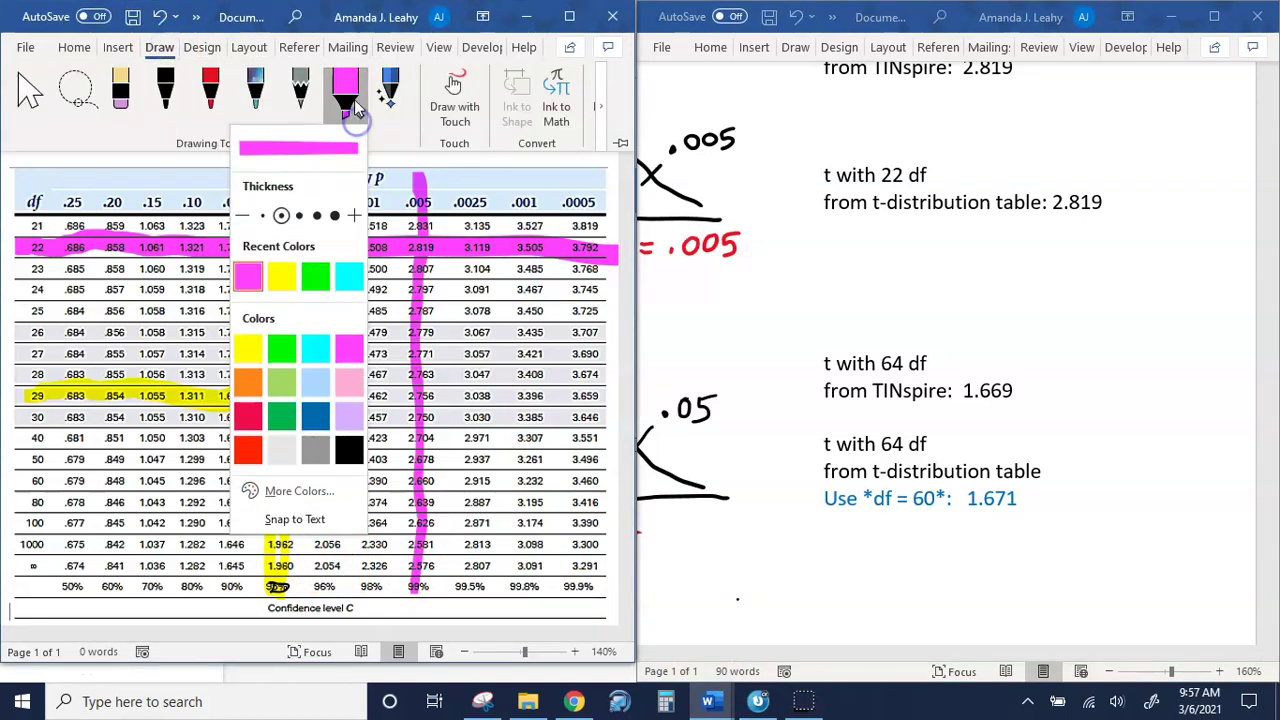
{"action": "left_click", "coordinate": [318, 276]}
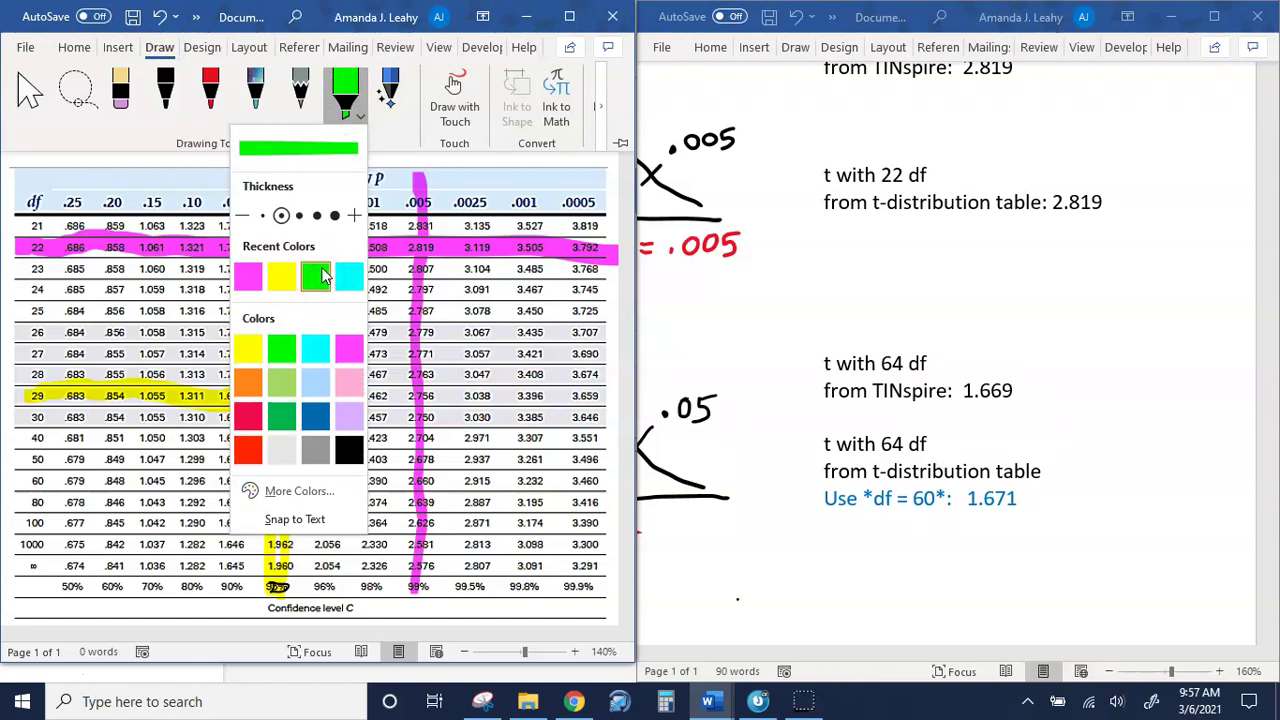
{"action": "left_click", "coordinate": [16, 490]}
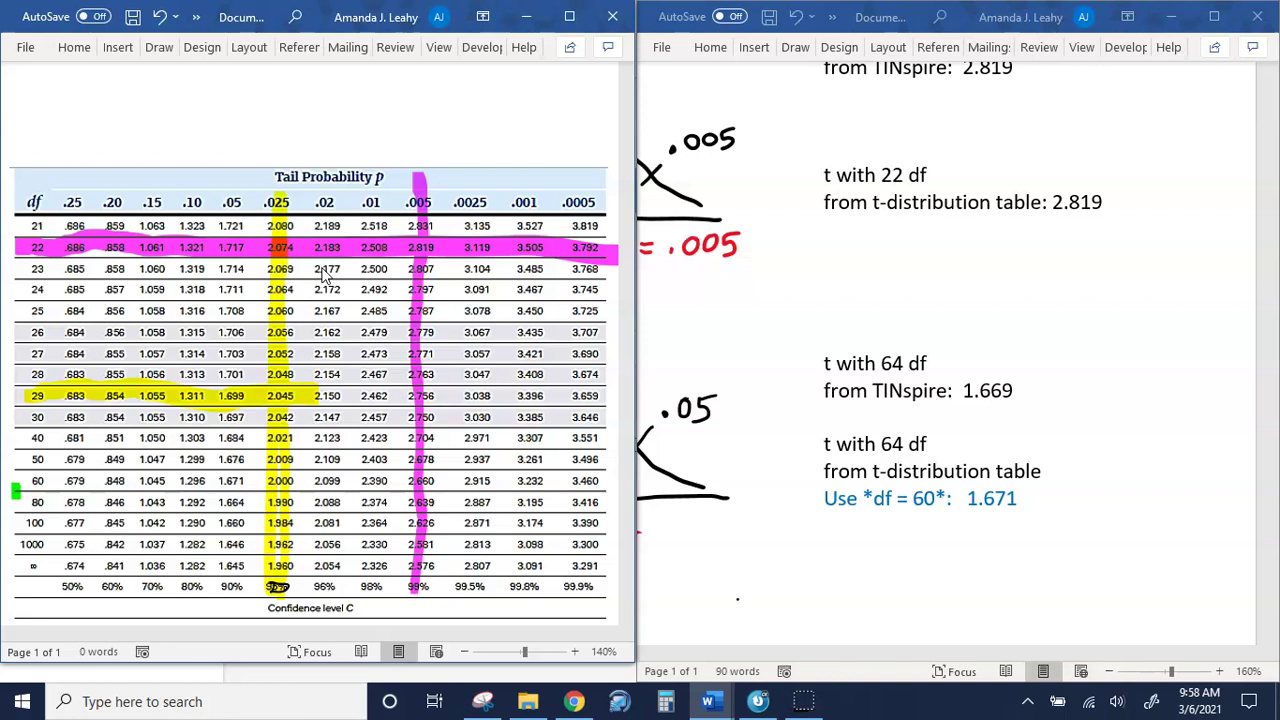
Drag green highlights across the df 60 row and the .05 column, meeting at 1.671.
{"action": "mouse_move", "coordinate": [18, 487]}
{"action": "left_mouse_down"}
{"action": "mouse_move", "coordinate": [616, 470]}
{"action": "mouse_move", "coordinate": [510, 489]}
{"action": "left_mouse_up"}
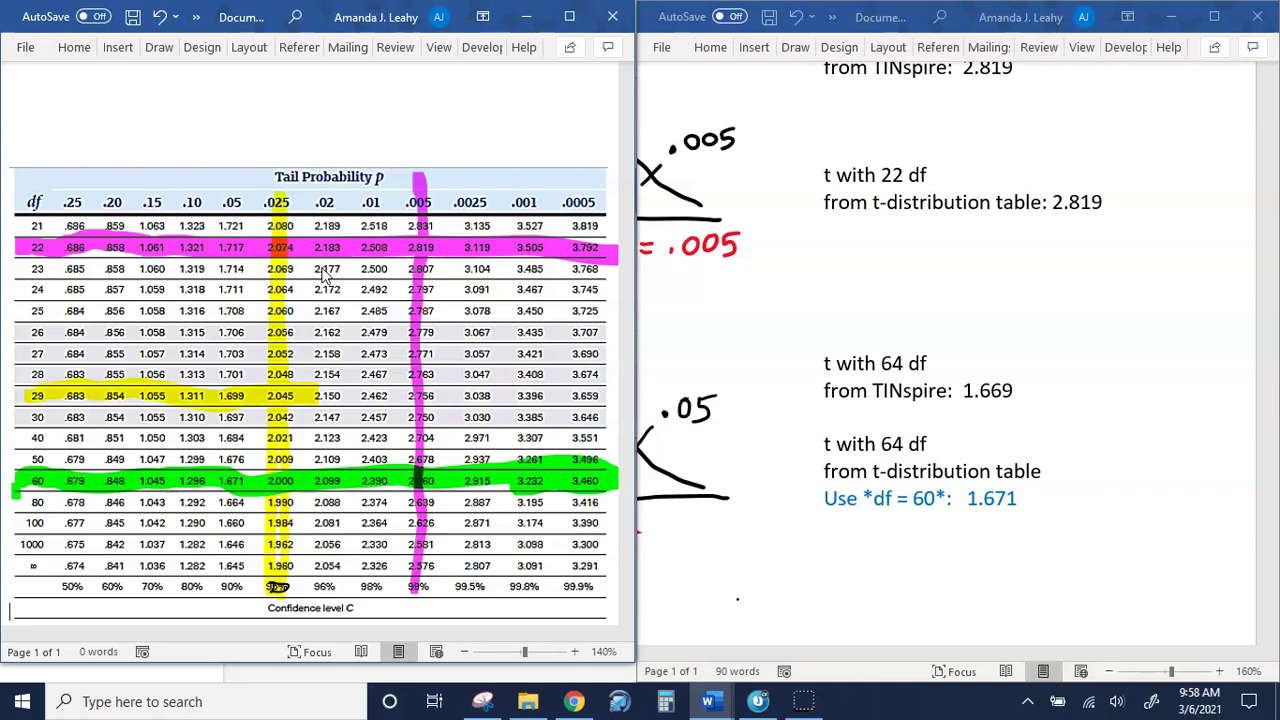
{"action": "mouse_move", "coordinate": [218, 590]}
{"action": "left_mouse_down"}
{"action": "mouse_move", "coordinate": [246, 200]}
{"action": "mouse_move", "coordinate": [226, 466]}
{"action": "mouse_move", "coordinate": [232, 606]}
{"action": "mouse_move", "coordinate": [244, 612]}
{"action": "mouse_move", "coordinate": [240, 560]}
{"action": "left_mouse_up"}
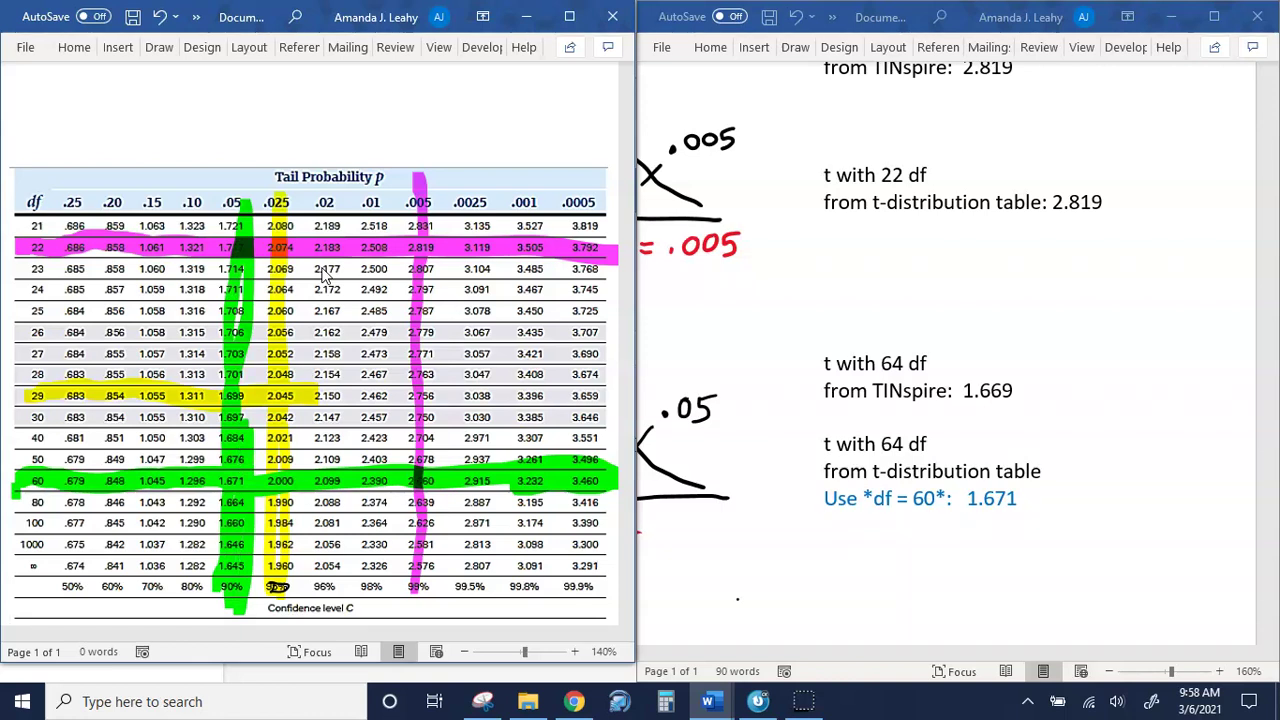